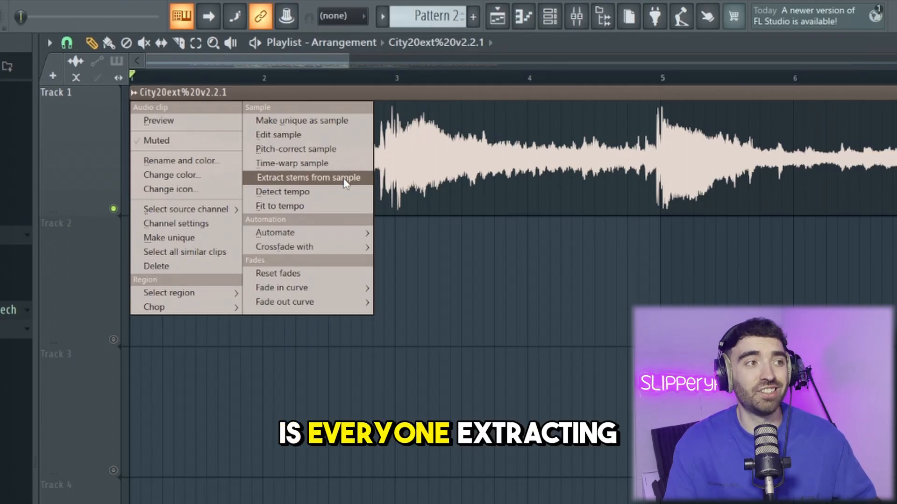
{"action": "left_click", "coordinate": [345, 182]}
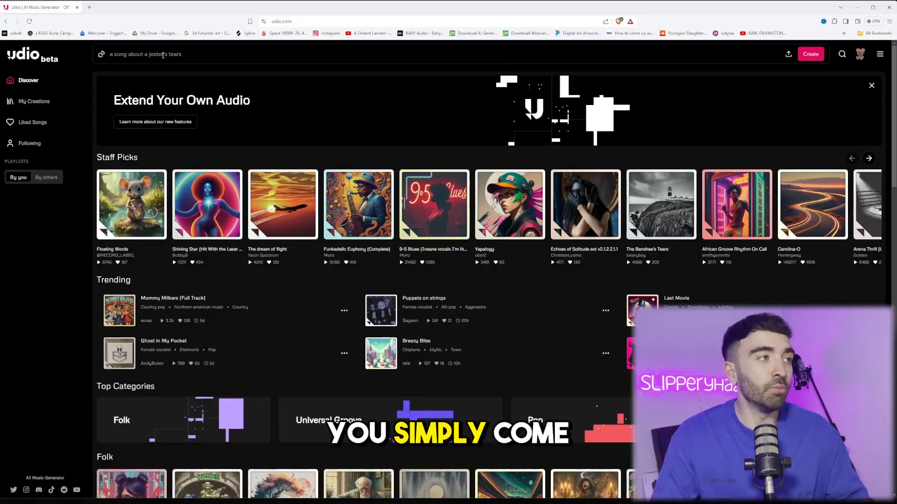
Step: Generate a song with auto-generated lyrics from the randomized prompt "a song about the relief of a cancelled plan, blues"
{"action": "left_click", "coordinate": [163, 56]}
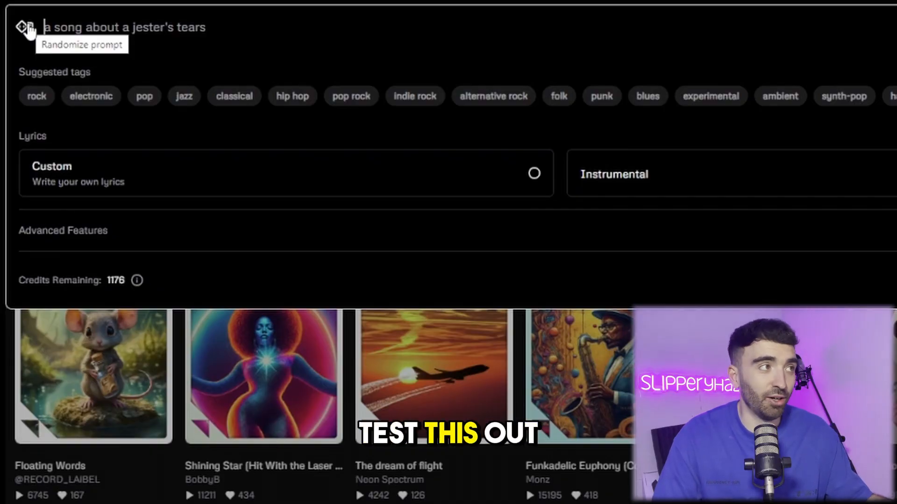
{"action": "left_click", "coordinate": [366, 35]}
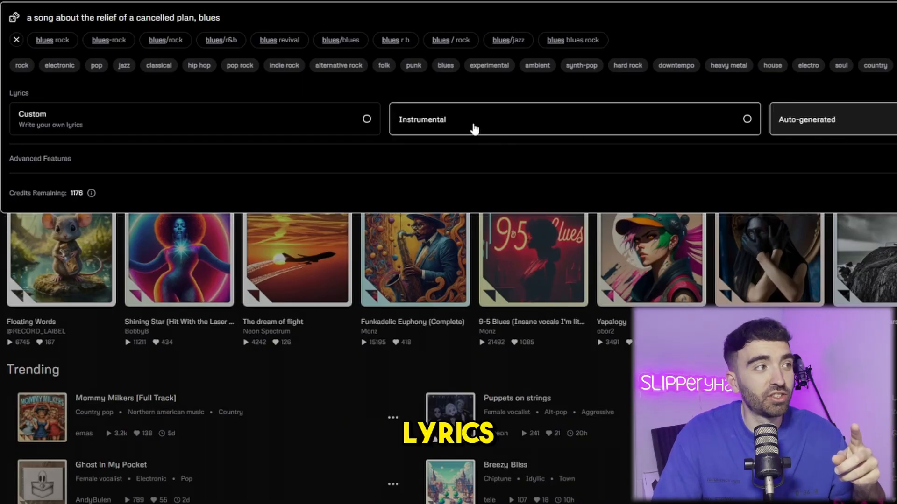
{"action": "left_click", "coordinate": [140, 124]}
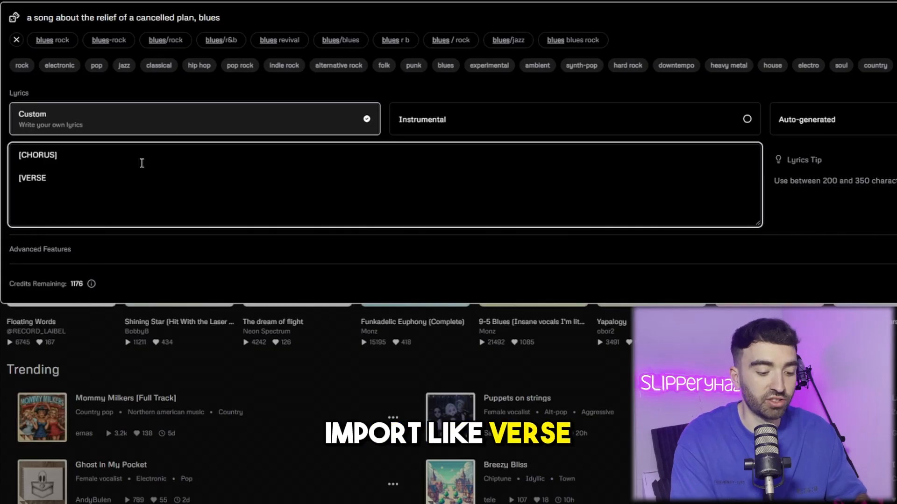
{"action": "left_click", "coordinate": [526, 124]}
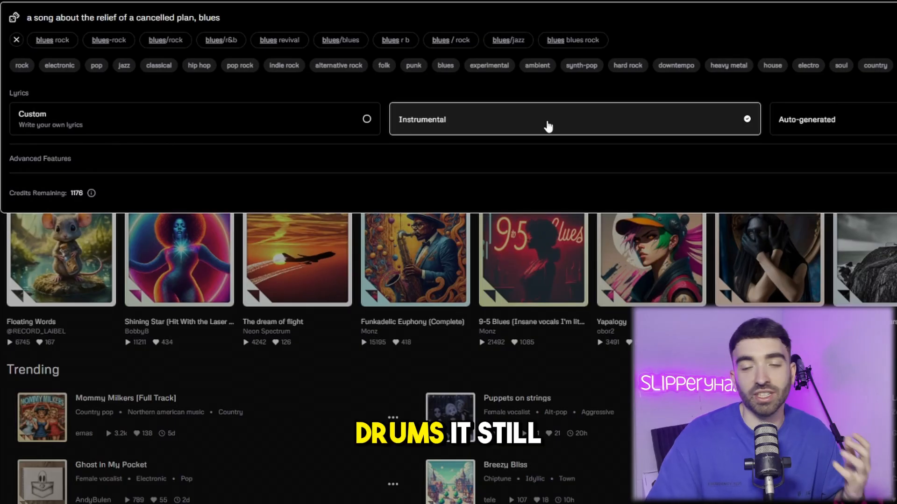
{"action": "left_click", "coordinate": [854, 125]}
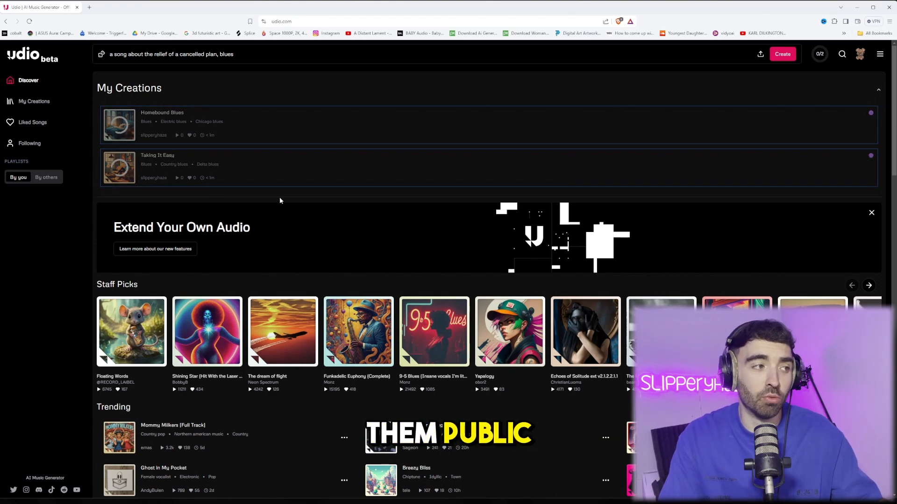
Step: Browse the public songs on the Discover page, and listen to the generated tracks Unexpected Freedom and Sweet Reprieve
{"action": "scroll", "coordinate": [280, 200], "scroll_direction": "down", "scroll_amount": 3}
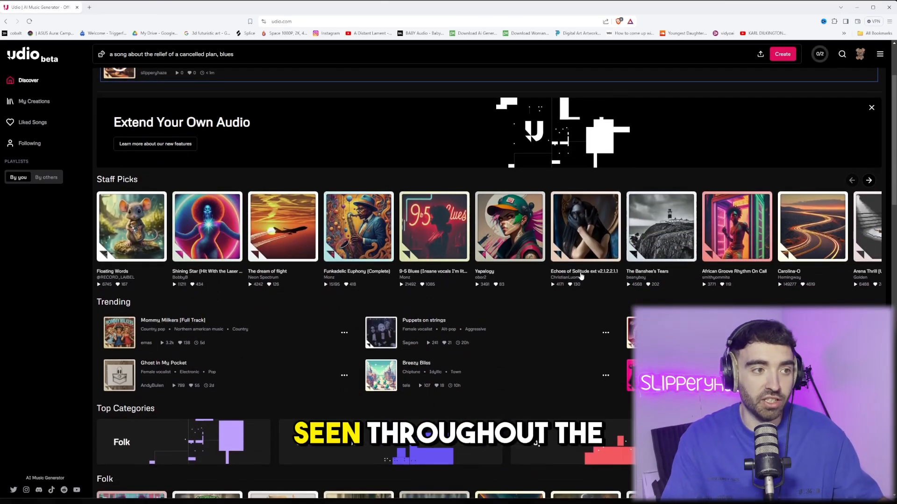
{"action": "scroll", "coordinate": [484, 335], "scroll_direction": "down", "scroll_amount": 4}
{"action": "scroll", "coordinate": [494, 250], "scroll_direction": "down", "scroll_amount": 3}
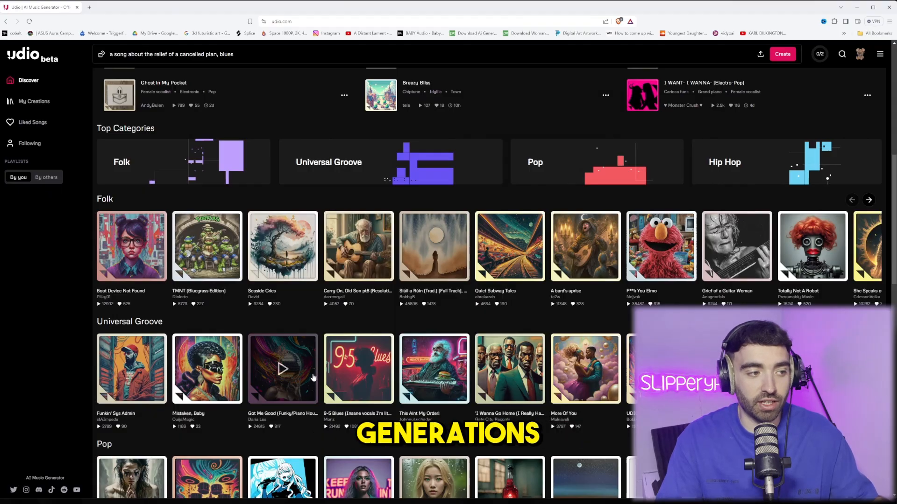
{"action": "scroll", "coordinate": [314, 378], "scroll_direction": "down", "scroll_amount": 1}
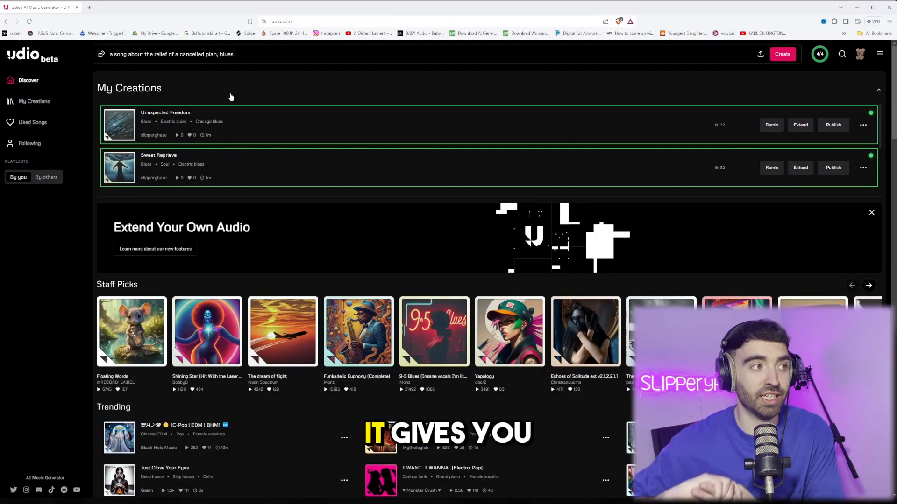
{"action": "left_click", "coordinate": [118, 125]}
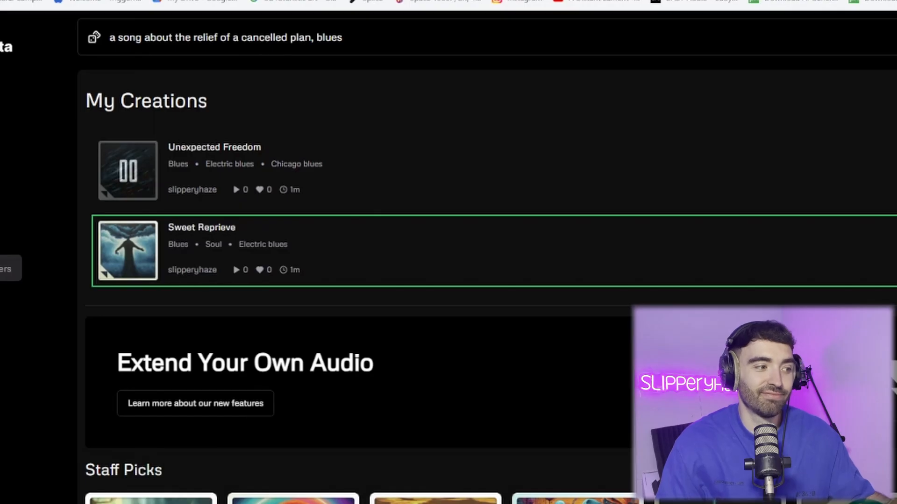
{"action": "left_click", "coordinate": [128, 251]}
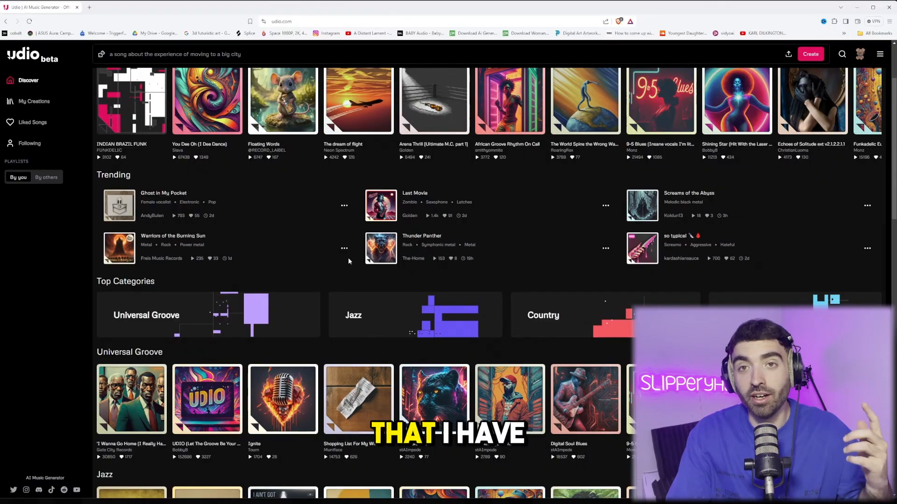
Step: Enter the prompt "hip hop melody, gritty piano, urban, hardcore hip hop, no drums, modern," and set the lyrics option to Instrumental
{"action": "scroll", "coordinate": [348, 261], "scroll_direction": "down", "scroll_amount": 5}
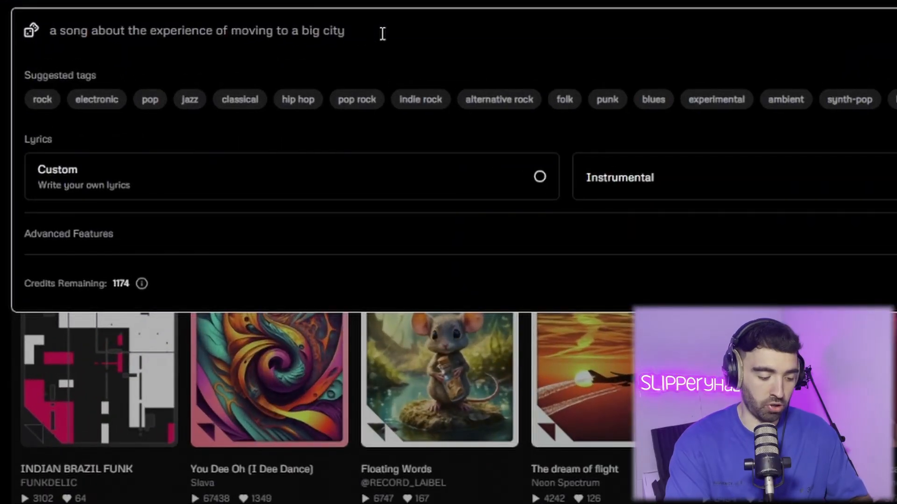
{"action": "type", "text": "ip hop melod"}
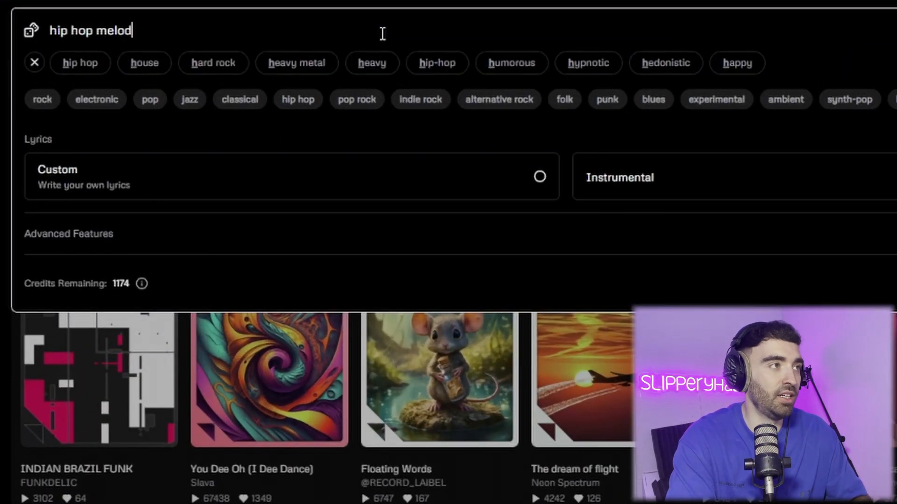
{"action": "type", "text": "y, gritty piano, urban"}
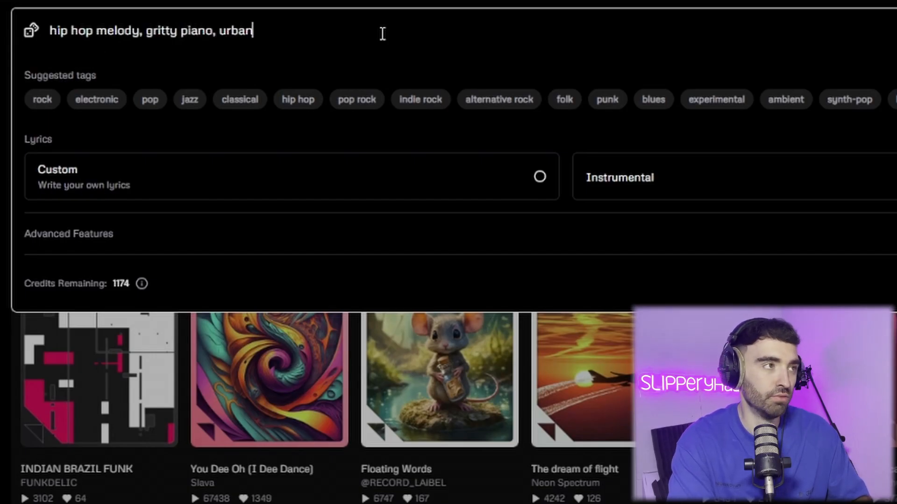
{"action": "type", "text": ", hardcore hip hop, no dr"}
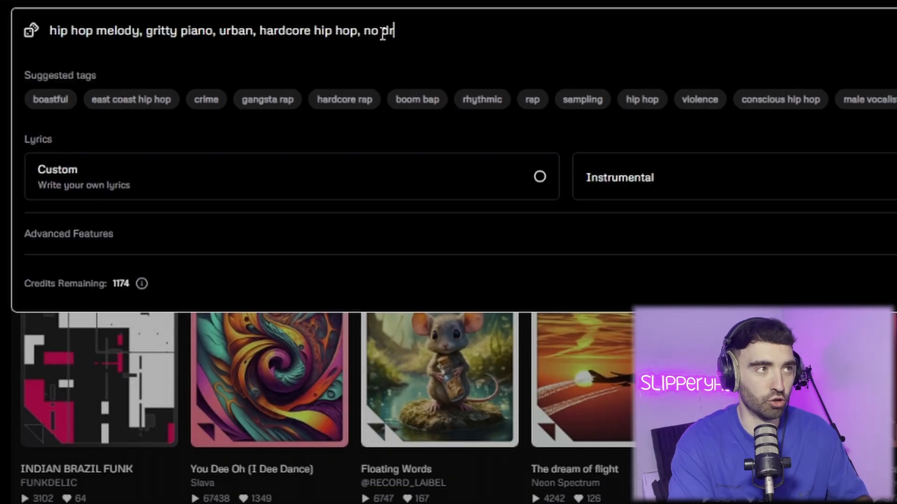
{"action": "type", "text": "ums"}
{"action": "type", "text": ", modern"}
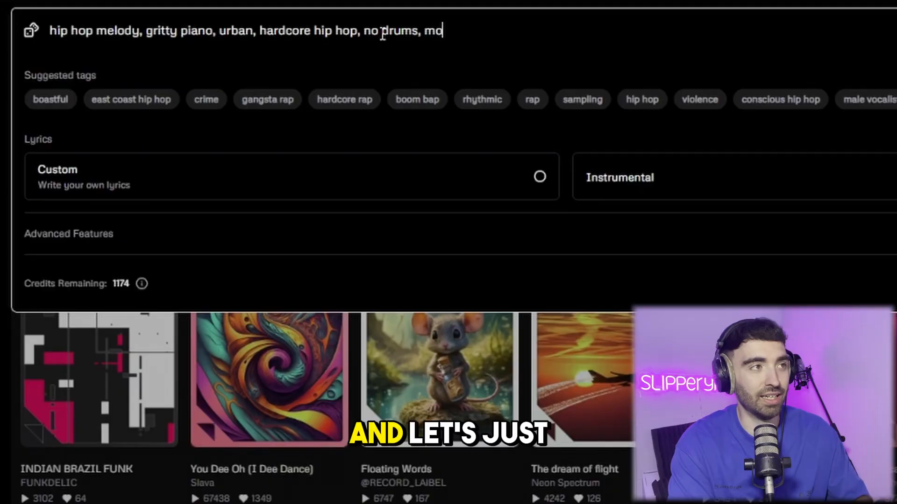
{"action": "type", "text": ","}
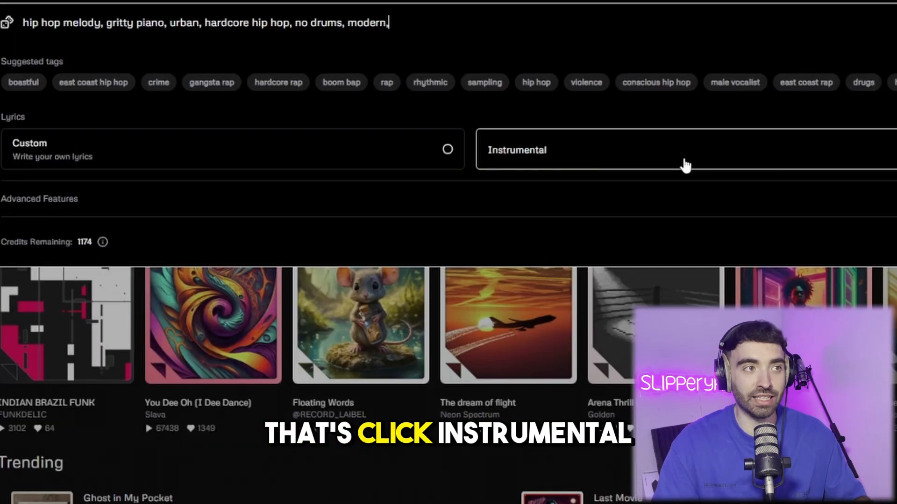
{"action": "left_click", "coordinate": [681, 155]}
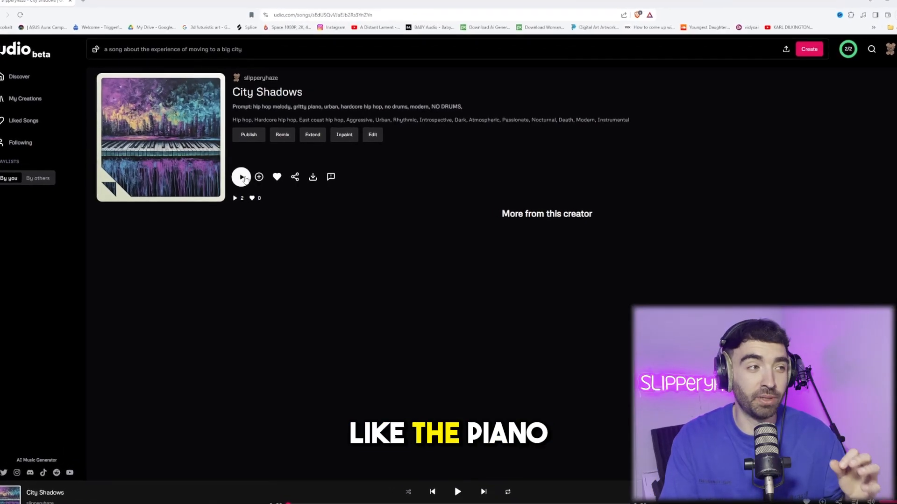
Step: Listen to the generated City Shadows track
{"action": "left_click", "coordinate": [159, 137]}
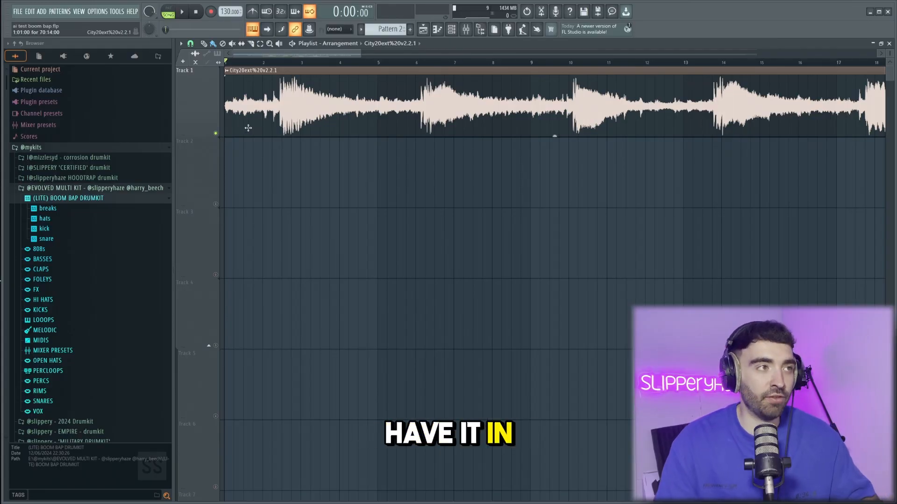
Step: Switch to FL Studio and trim the City20ext clip's quiet intro before the first loud hit, aligning the remainder to bar 1
{"action": "scroll", "coordinate": [240, 64], "scroll_direction": "up", "scroll_amount": 3}
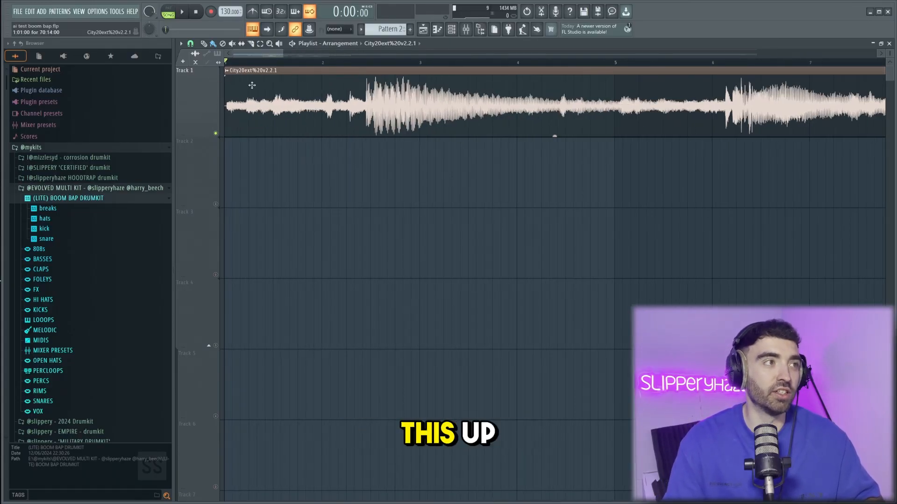
{"action": "key", "text": "space"}
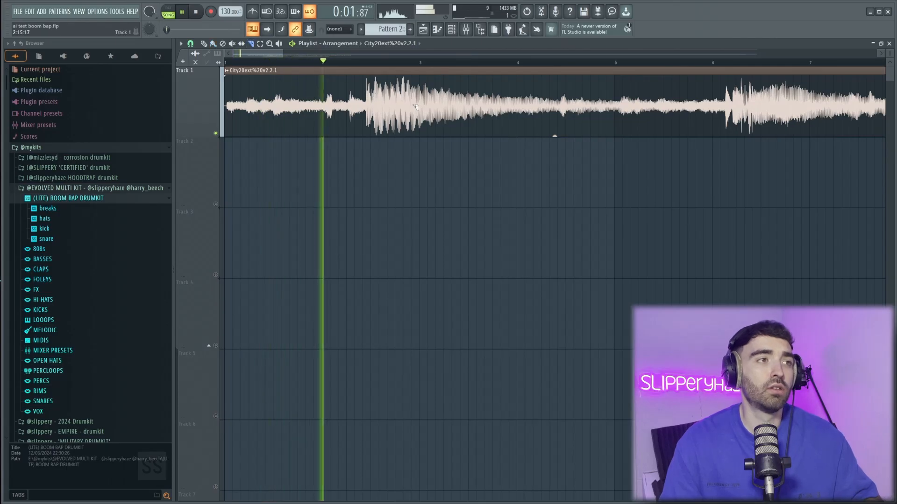
{"action": "scroll", "coordinate": [415, 107], "scroll_direction": "up", "scroll_amount": 3}
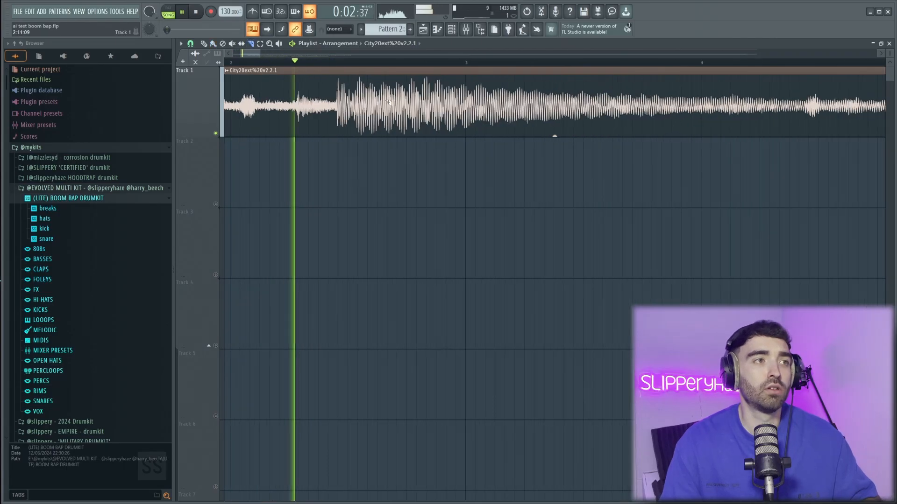
{"action": "left_click", "coordinate": [319, 114]}
{"action": "scroll", "coordinate": [310, 105], "scroll_direction": "down", "scroll_amount": 3}
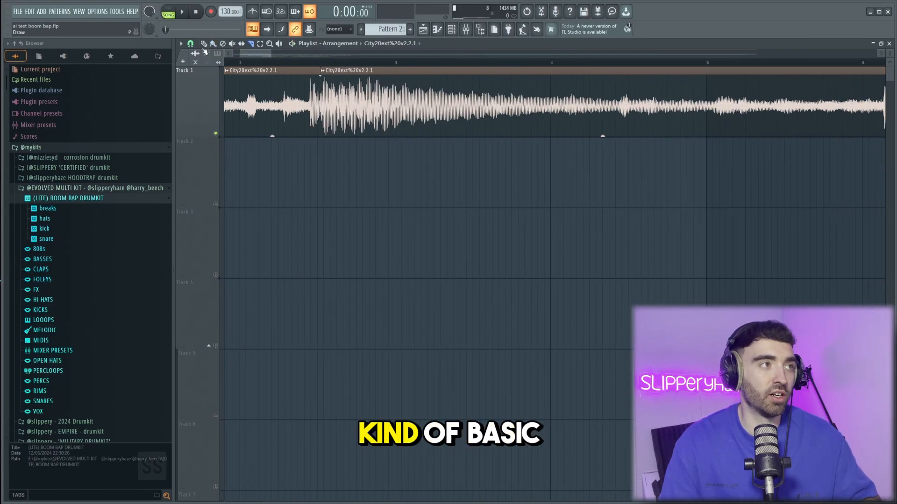
{"action": "right_click", "coordinate": [246, 94]}
Step: Play the trimmed City20ext clip and set the project tempo to 68 BPM
{"action": "key", "text": "space"}
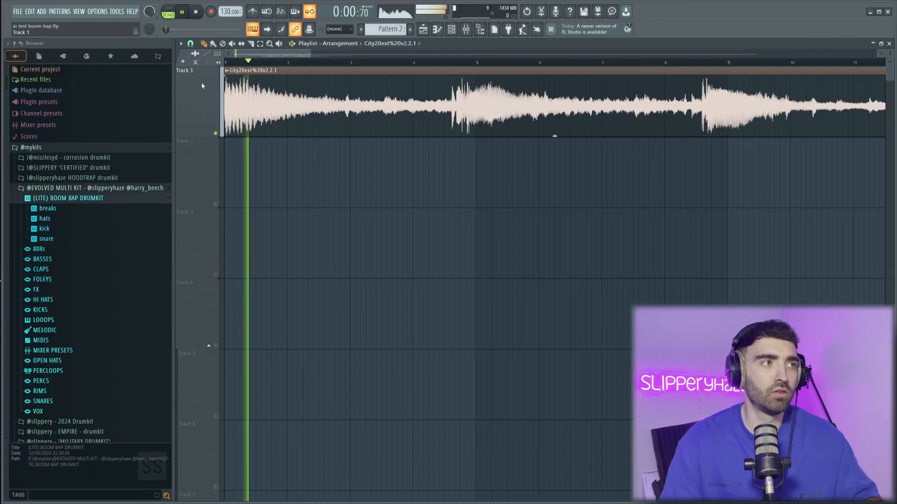
{"action": "scroll", "coordinate": [281, 106], "scroll_direction": "up", "scroll_amount": 3}
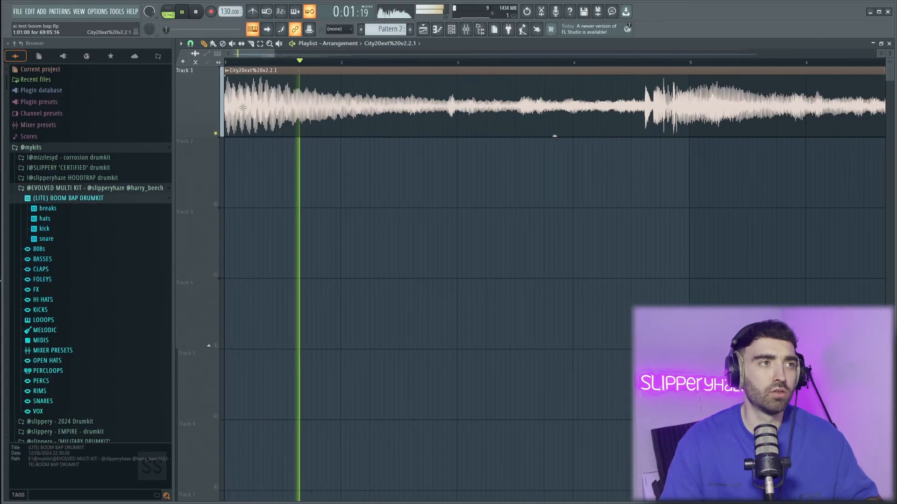
{"action": "scroll", "coordinate": [366, 152], "scroll_direction": "down", "scroll_amount": 3}
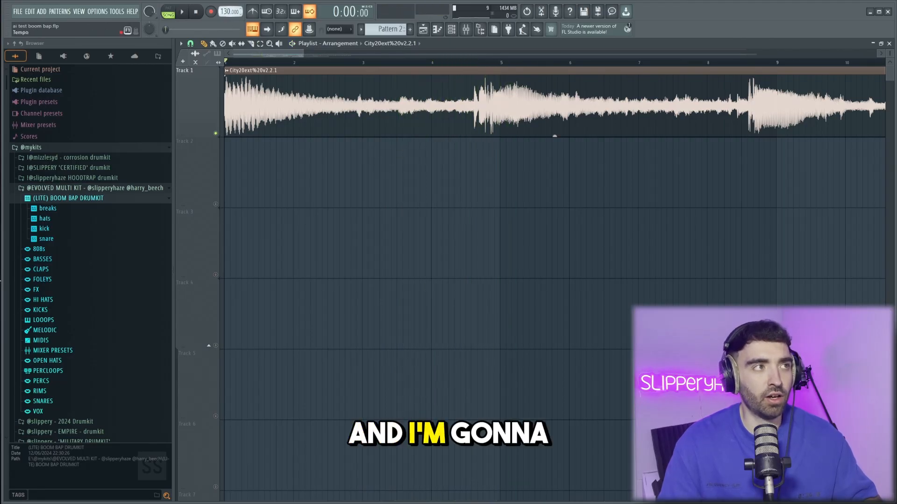
{"action": "left_click_drag", "start_coordinate": [226, 11], "coordinate": [227, 16]}
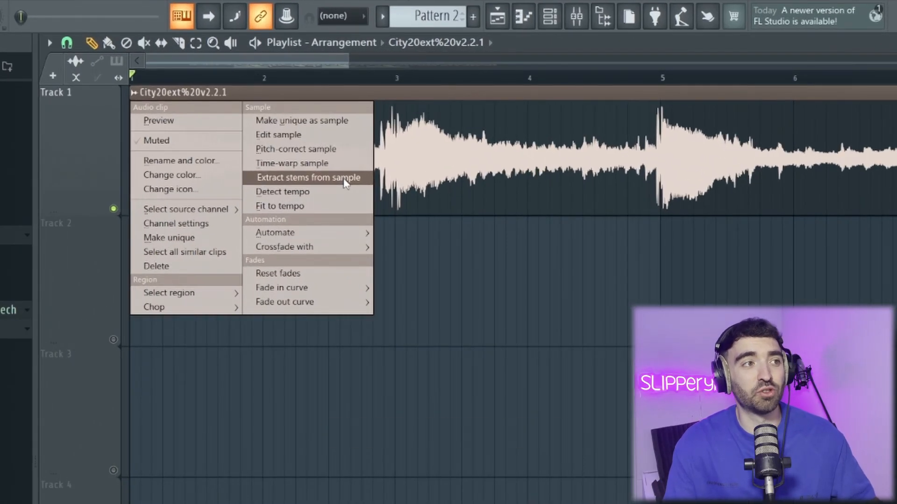
Step: Extract the stems from the City20ext sample and delete the bass and drums stems from the playlist
{"action": "left_click", "coordinate": [345, 182]}
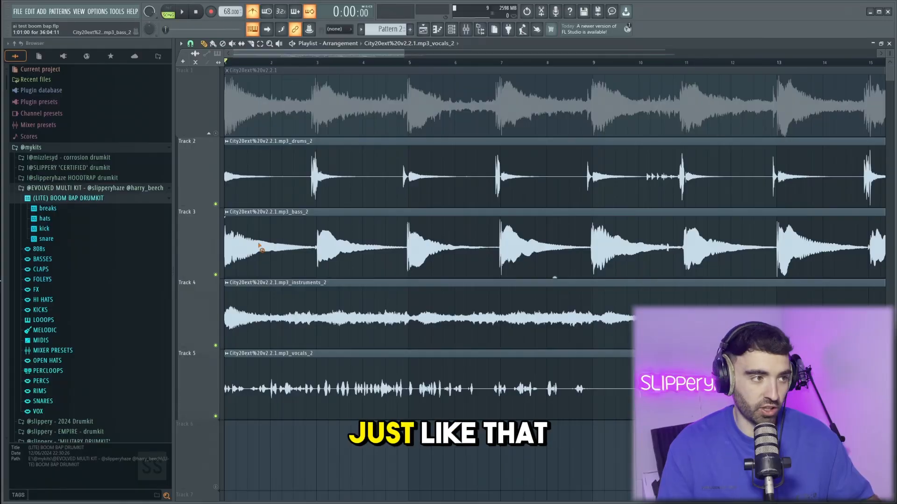
{"action": "right_click", "coordinate": [260, 247]}
{"action": "right_click", "coordinate": [261, 169]}
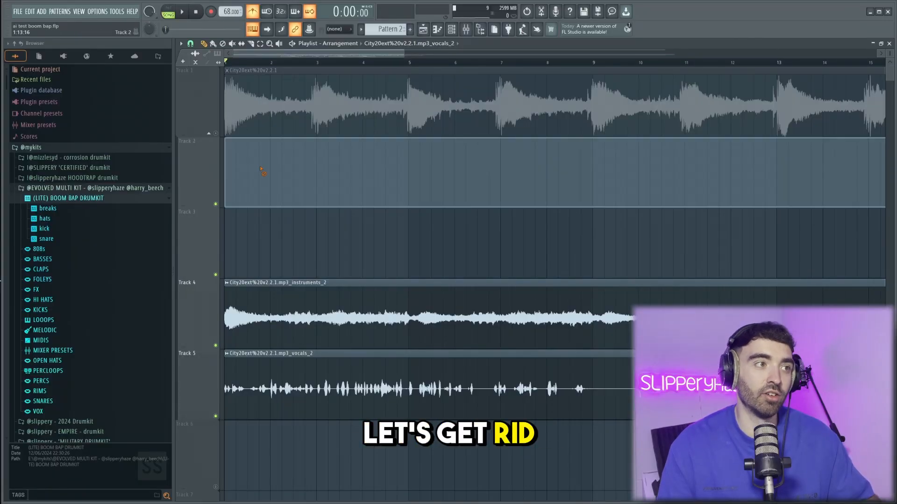
Step: Play the remaining instruments and vocals stems, toggling the vocals track's mute to compare the sound
{"action": "scroll", "coordinate": [251, 174], "scroll_direction": "down", "scroll_amount": 1}
{"action": "key", "text": "space"}
{"action": "scroll", "coordinate": [555, 277], "scroll_direction": "up", "scroll_amount": 2}
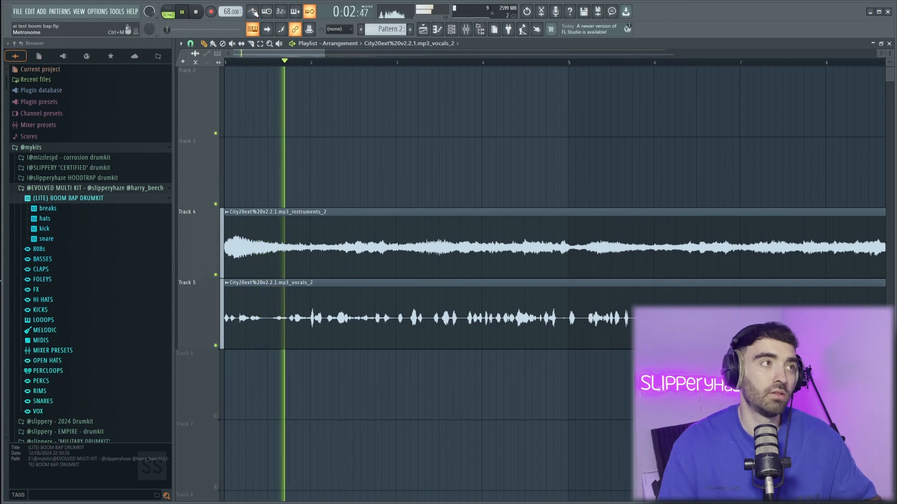
{"action": "scroll", "coordinate": [236, 199], "scroll_direction": "down", "scroll_amount": 1}
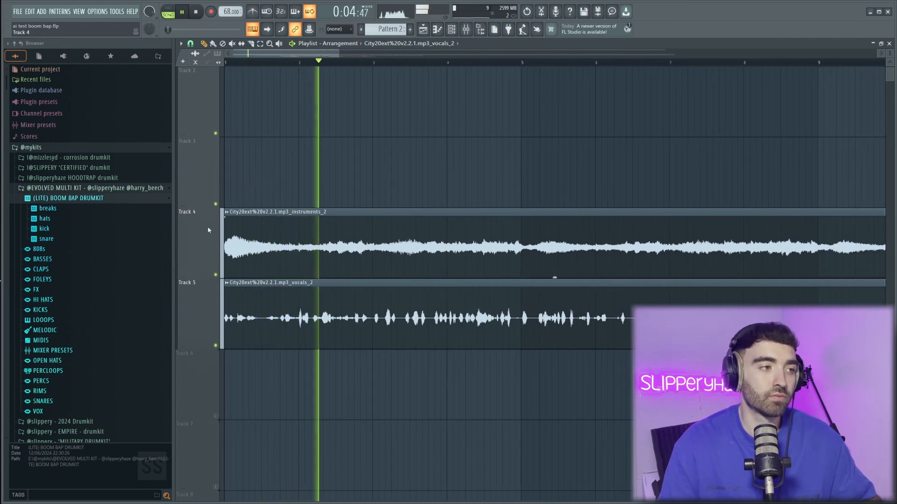
{"action": "scroll", "coordinate": [221, 262], "scroll_direction": "up", "scroll_amount": 1}
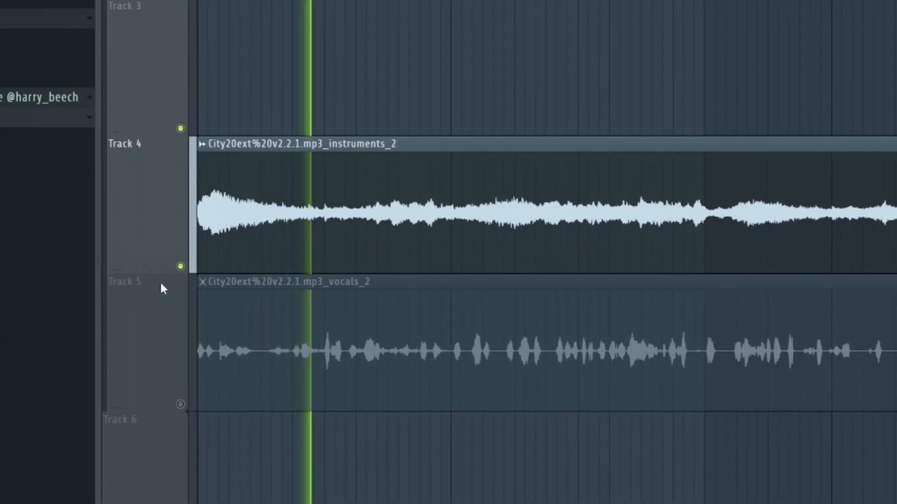
{"action": "left_click", "coordinate": [145, 405]}
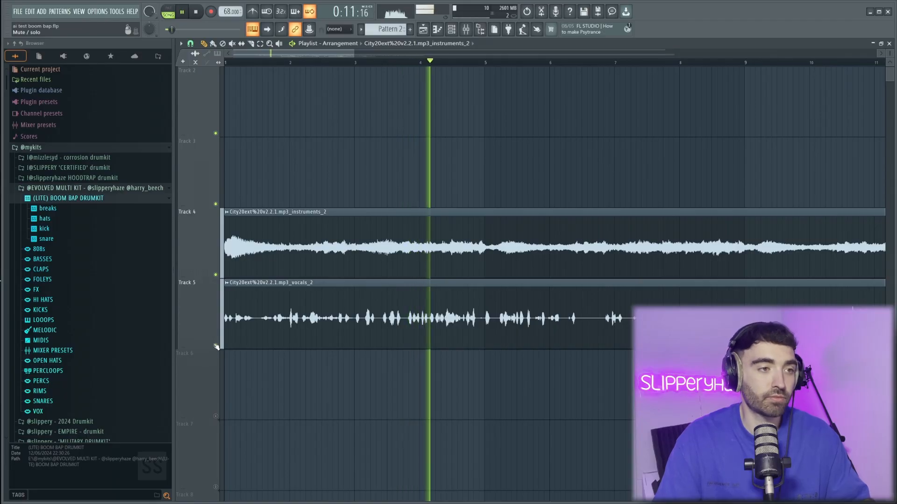
{"action": "scroll", "coordinate": [224, 327], "scroll_direction": "down", "scroll_amount": 3}
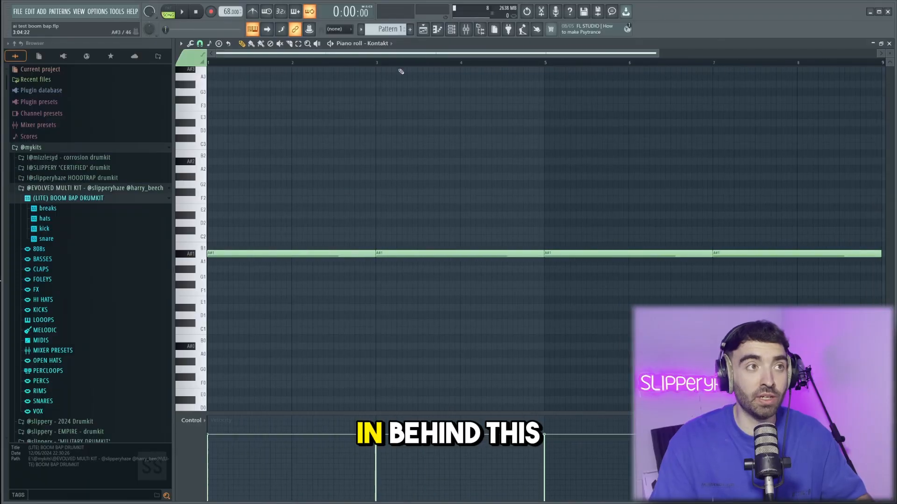
Step: Play the Kontakt A#1 notes of Pattern 1 in the piano roll
{"action": "key", "text": "space"}
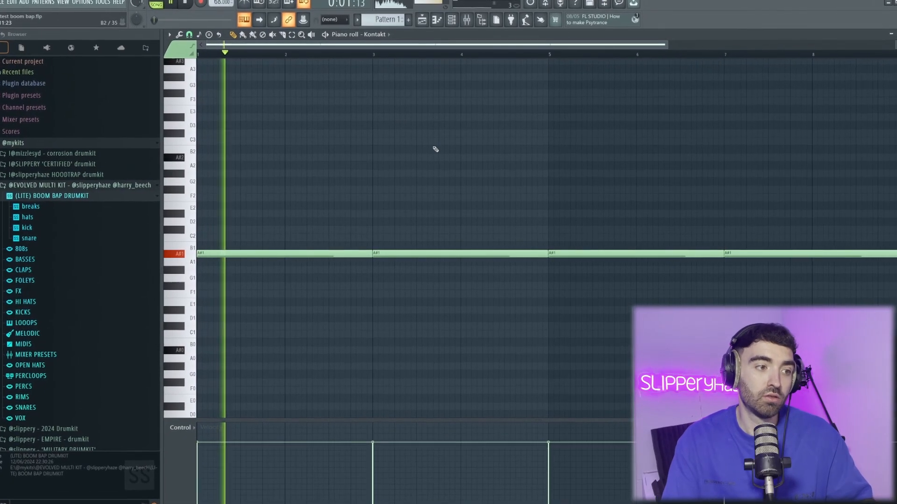
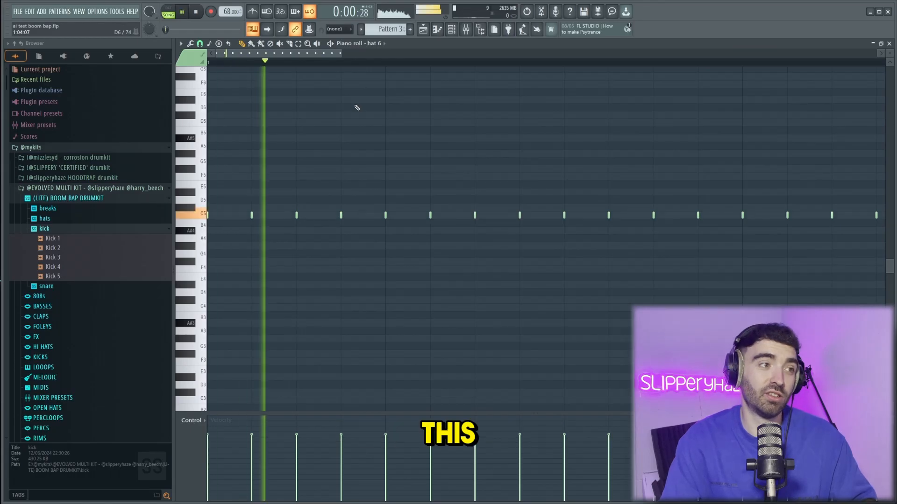
Step: Lower the velocity of every second hat 6 note in the Pattern 3 piano roll
{"action": "scroll", "coordinate": [392, 134], "scroll_direction": "down", "scroll_amount": 1}
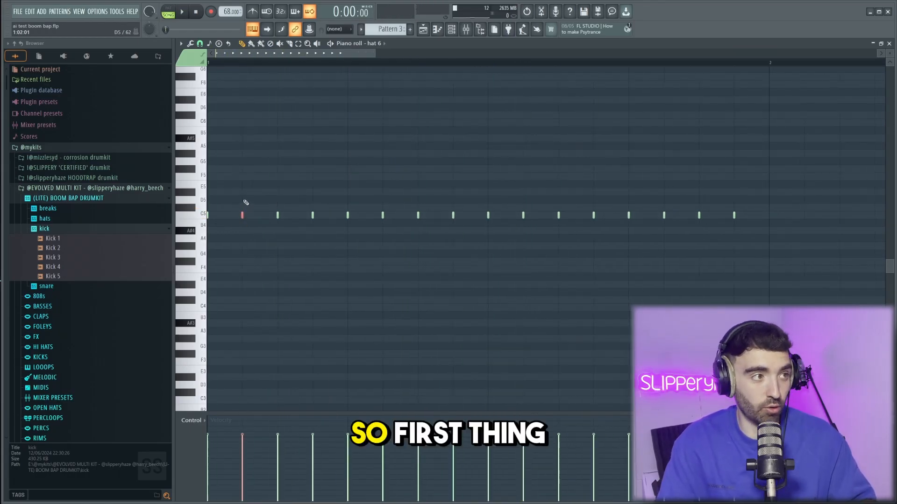
{"action": "scroll", "coordinate": [310, 214], "scroll_direction": "down", "scroll_amount": 8}
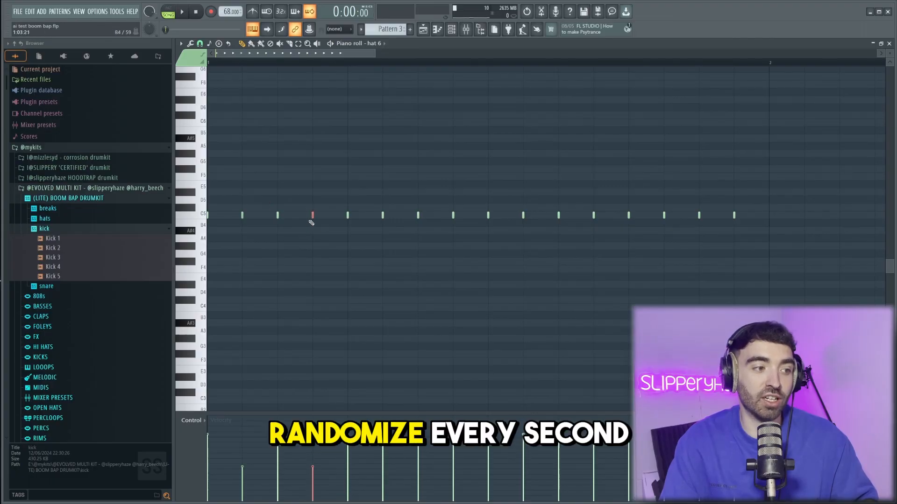
{"action": "scroll", "coordinate": [383, 217], "scroll_direction": "down", "scroll_amount": 8}
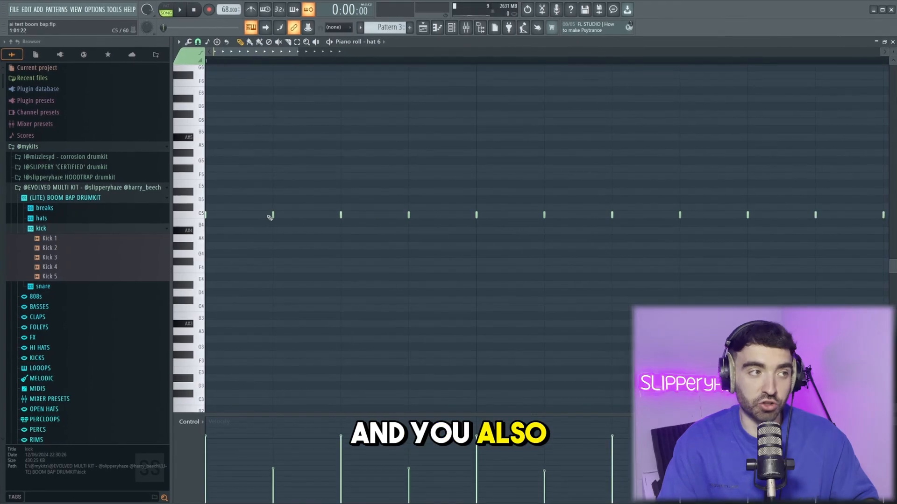
Step: Start playback and nudge alternate hat 6 notes on C5 slightly off the grid for a looser swing
{"action": "left_click_drag", "start_coordinate": [271, 215], "coordinate": [278, 215]}
{"action": "key", "text": "space"}
{"action": "scroll", "coordinate": [310, 226], "scroll_direction": "down", "scroll_amount": 3}
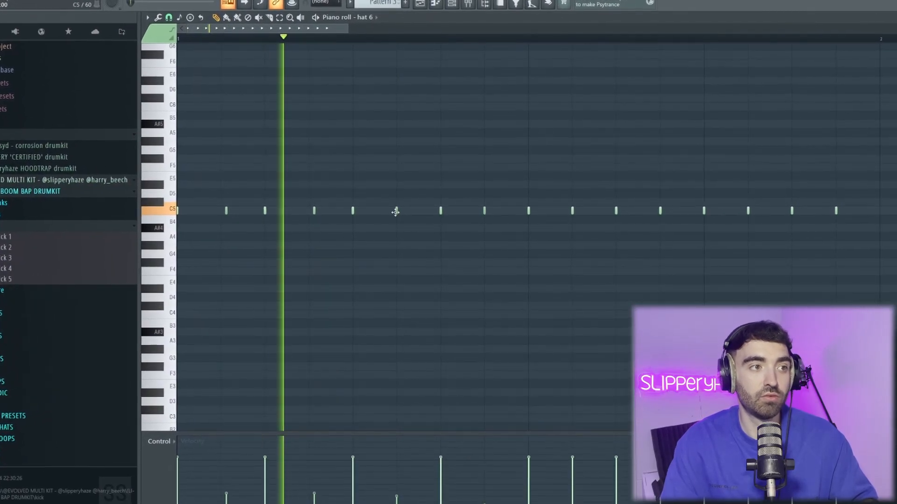
{"action": "left_click_drag", "start_coordinate": [398, 212], "coordinate": [404, 213]}
{"action": "left_click_drag", "start_coordinate": [484, 214], "coordinate": [494, 213]}
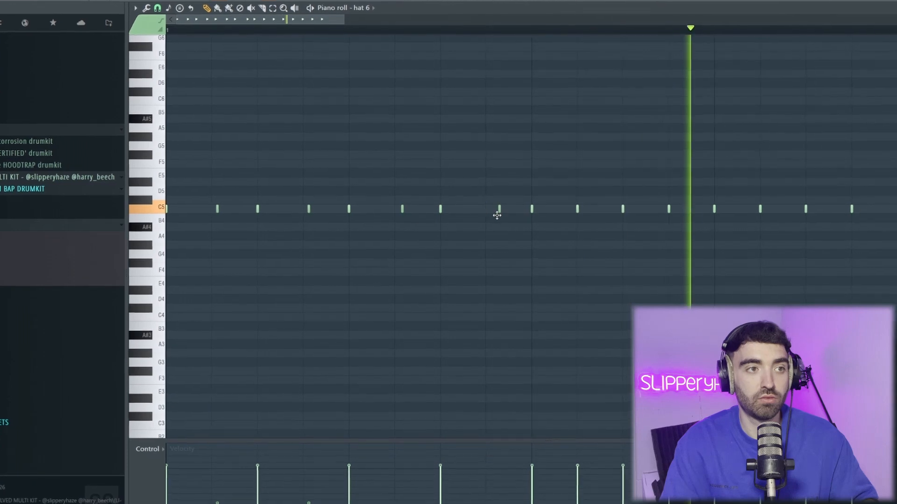
{"action": "scroll", "coordinate": [500, 228], "scroll_direction": "down", "scroll_amount": 2}
{"action": "left_click_drag", "start_coordinate": [560, 203], "coordinate": [361, 208]}
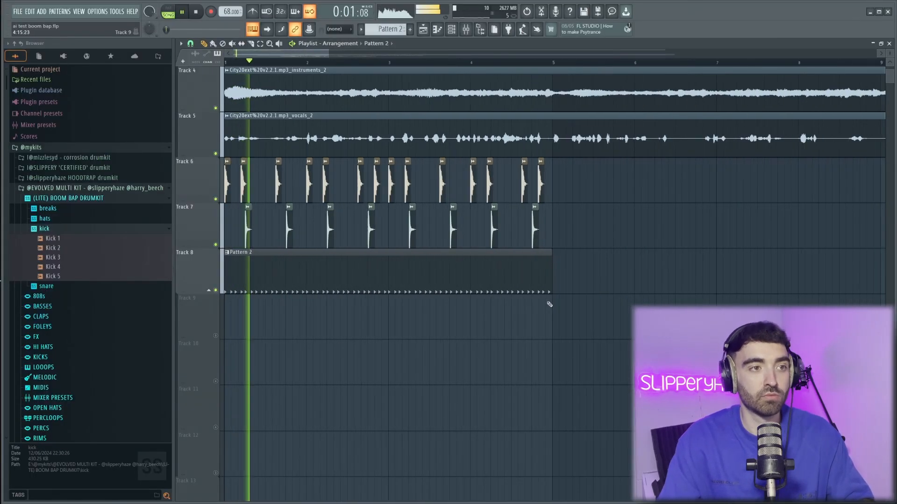
Step: Duplicate the kick, snare and Pattern 2 clips on Tracks 6 to 8 into bars 5 to 8 and clear the selection
{"action": "left_click_drag", "start_coordinate": [599, 293], "coordinate": [211, 195]}
{"action": "key", "text": "ctrl+b"}
{"action": "scroll", "coordinate": [374, 260], "scroll_direction": "down", "scroll_amount": 5}
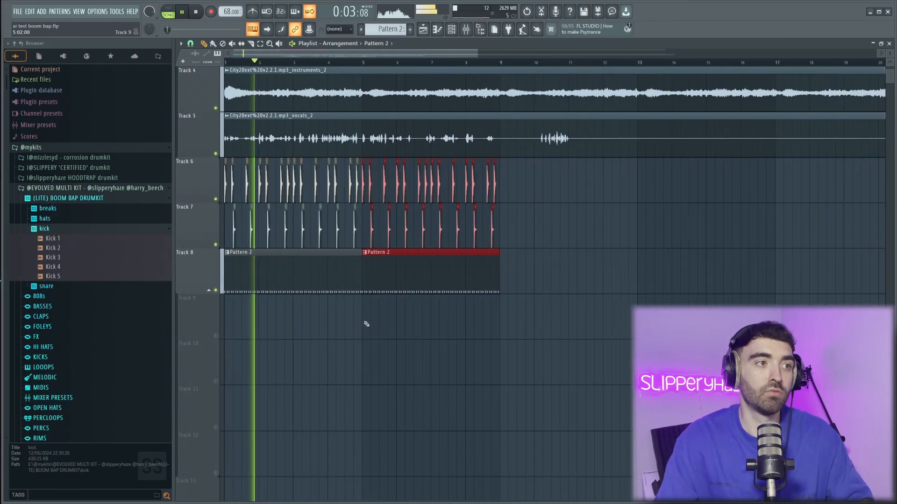
{"action": "key", "text": "ctrl+d"}
{"action": "scroll", "coordinate": [233, 304], "scroll_direction": "up", "scroll_amount": 1}
{"action": "scroll", "coordinate": [275, 320], "scroll_direction": "up", "scroll_amount": 1}
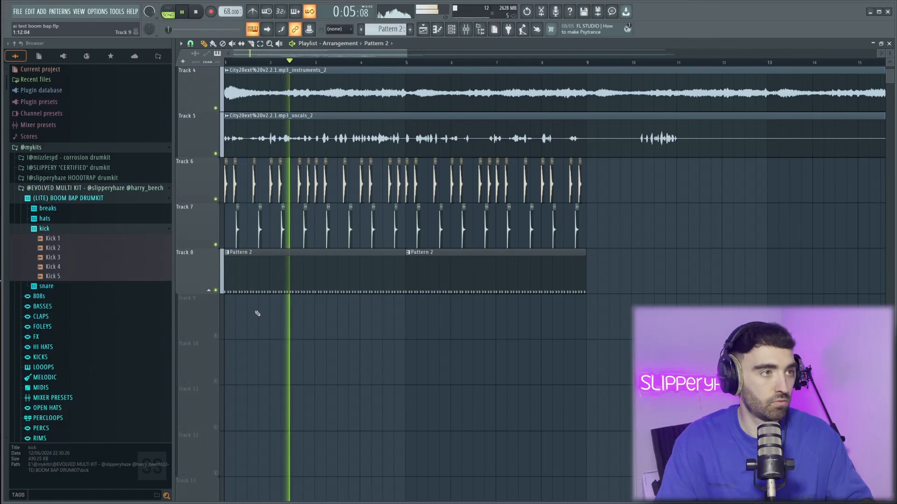
{"action": "scroll", "coordinate": [241, 310], "scroll_direction": "up", "scroll_amount": 1}
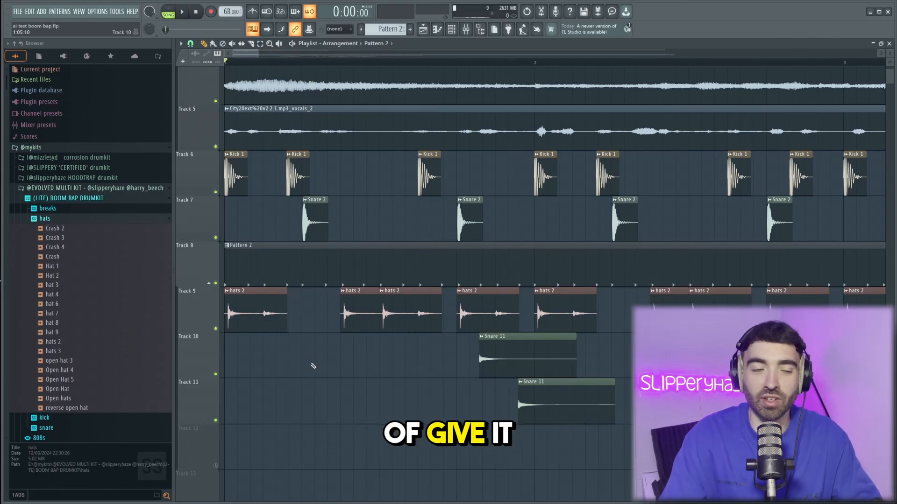
Step: Play the arrangement from the start to hear the hats 2 and Snare 11 clips on Tracks 9 to 11
{"action": "key", "text": "space"}
{"action": "scroll", "coordinate": [353, 372], "scroll_direction": "down", "scroll_amount": 2}
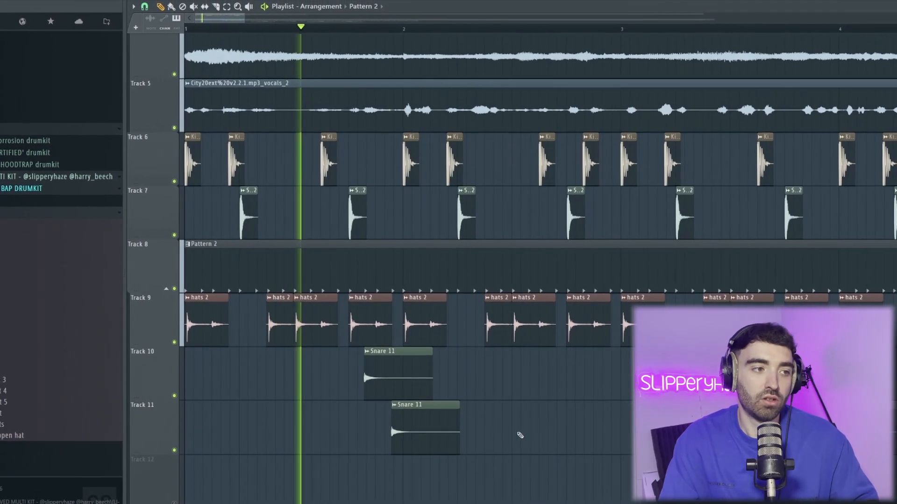
{"action": "scroll", "coordinate": [520, 435], "scroll_direction": "down", "scroll_amount": 3}
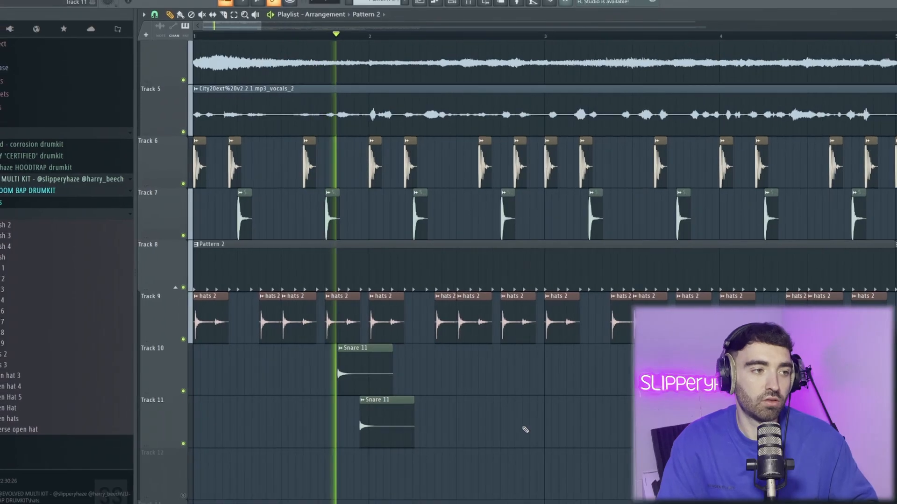
{"action": "scroll", "coordinate": [517, 425], "scroll_direction": "down", "scroll_amount": 2}
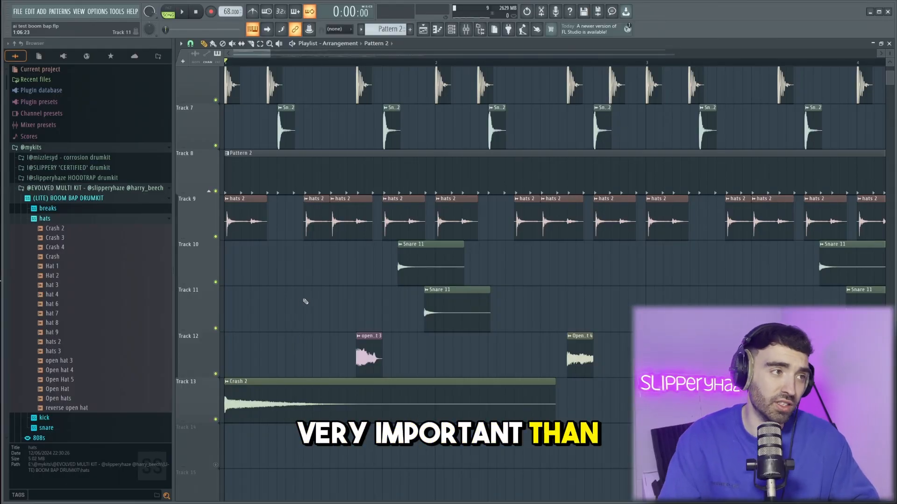
Step: Duplicate the hats, Snare 11, open hat and crash clips on Tracks 9 to 13 into bars 5 to 8, then delete the copied open hats
{"action": "scroll", "coordinate": [339, 330], "scroll_direction": "down", "scroll_amount": 3}
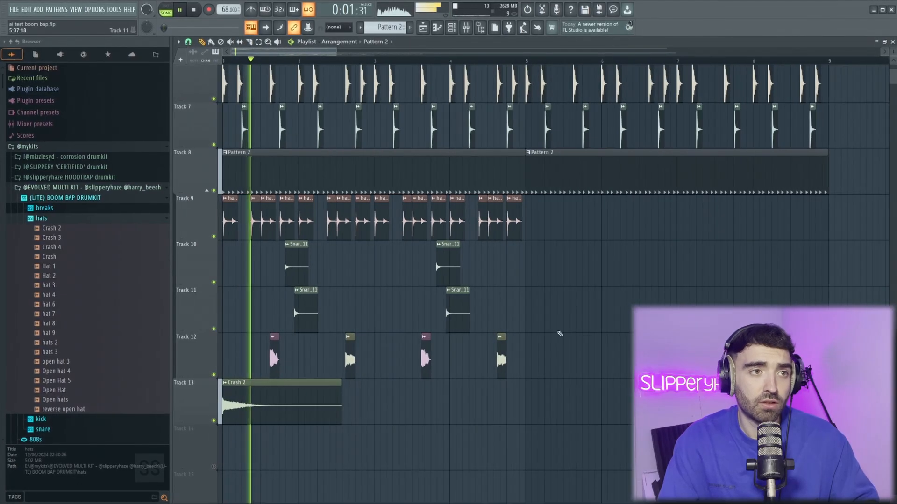
{"action": "left_click_drag", "start_coordinate": [565, 398], "coordinate": [185, 180]}
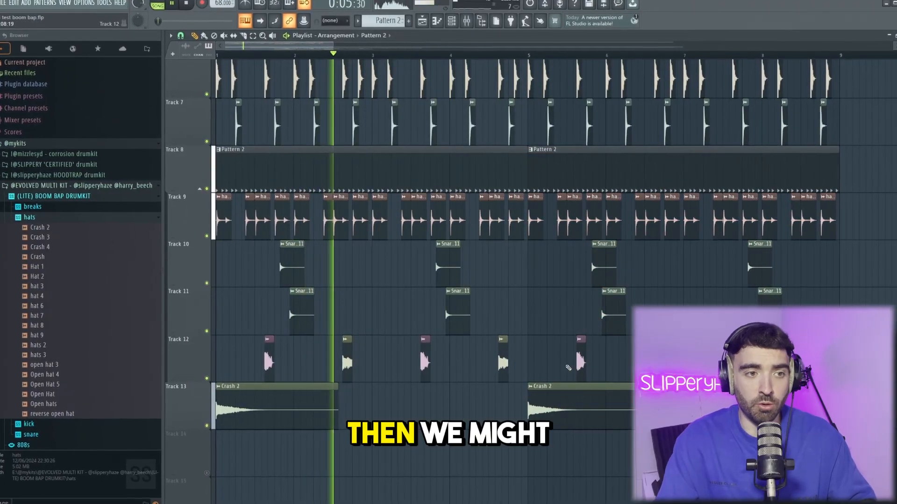
{"action": "right_click", "coordinate": [580, 364]}
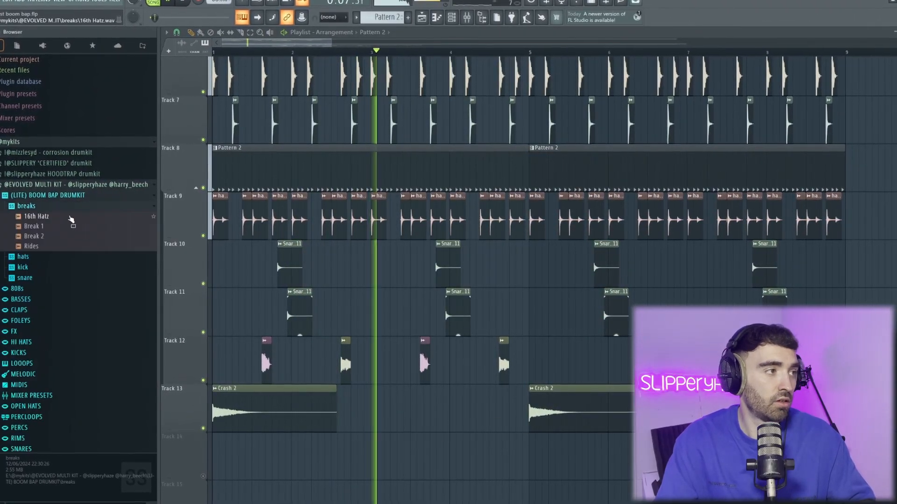
Step: Place the Rides break from the boom bap drumkit on Track 12 at bar 5 and repeat it through bar 8
{"action": "left_click_drag", "start_coordinate": [55, 247], "coordinate": [563, 367]}
{"action": "left_click", "coordinate": [606, 369], "text": "ctrl"}
{"action": "key", "text": "ctrl+b"}
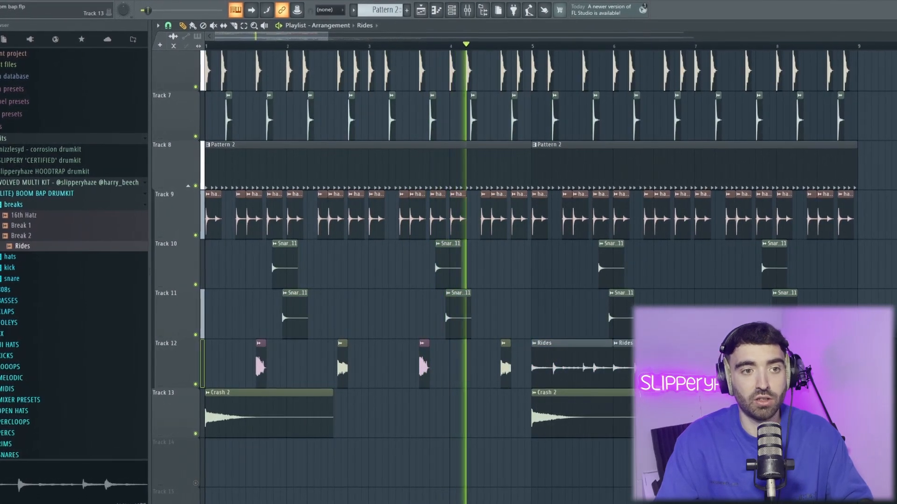
Step: Duplicate all the drum clips from Track 6 down, bars 1 to 8, into bars 9 to 16
{"action": "scroll", "coordinate": [533, 266], "scroll_direction": "down", "scroll_amount": 1}
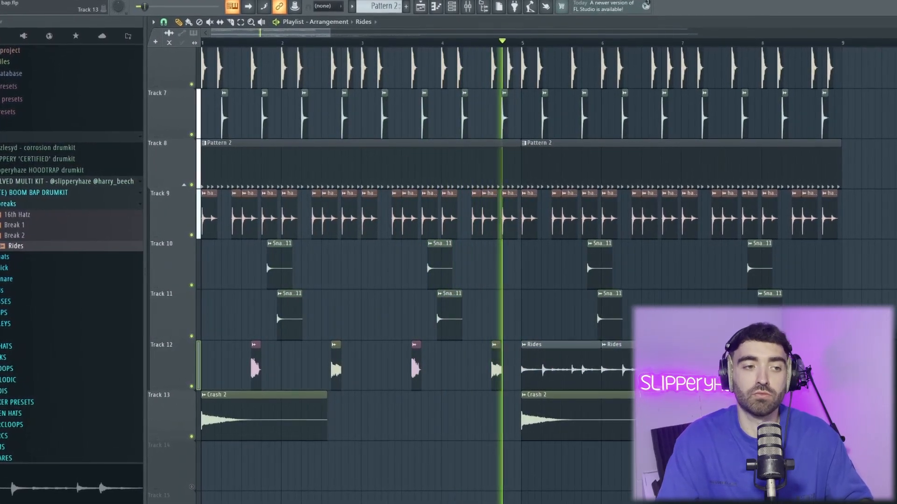
{"action": "scroll", "coordinate": [532, 267], "scroll_direction": "down", "scroll_amount": 2}
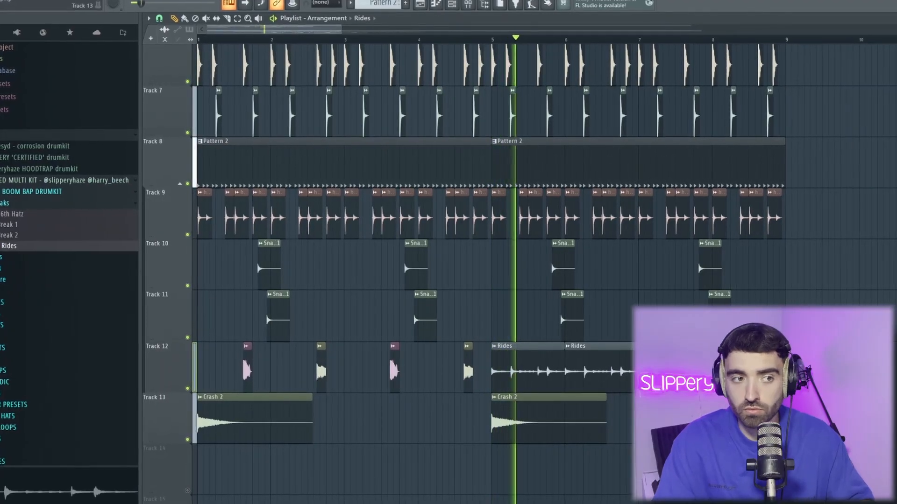
{"action": "scroll", "coordinate": [532, 266], "scroll_direction": "down", "scroll_amount": 1}
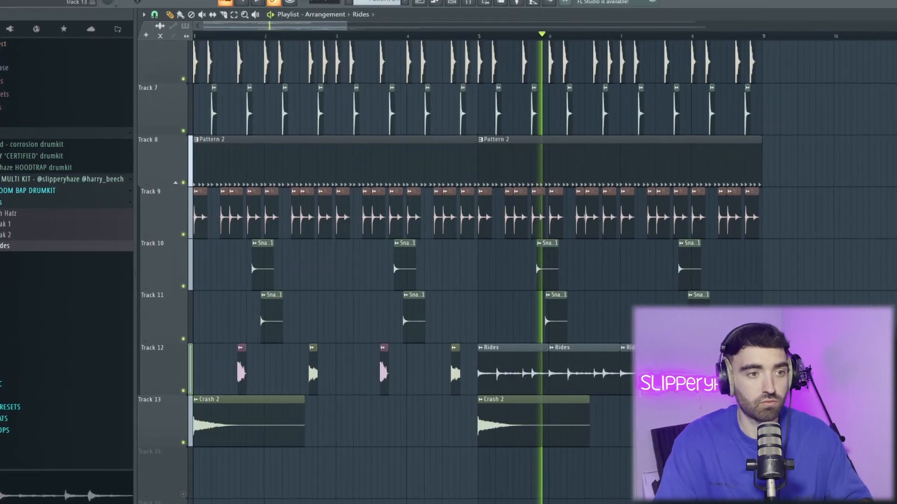
{"action": "scroll", "coordinate": [532, 266], "scroll_direction": "down", "scroll_amount": 4}
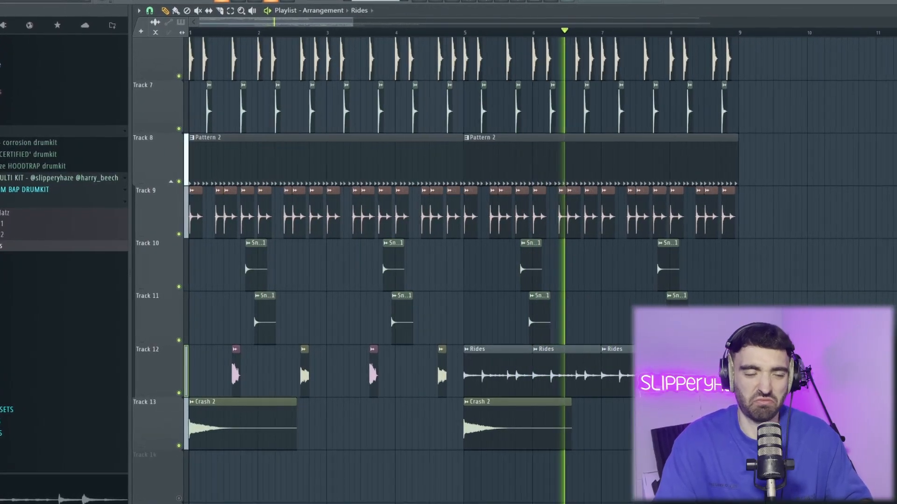
{"action": "scroll", "coordinate": [533, 266], "scroll_direction": "up", "scroll_amount": 2}
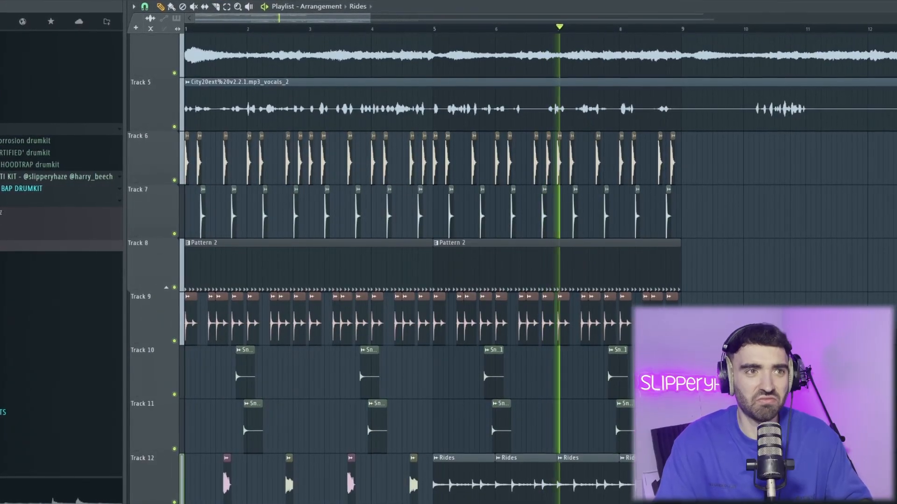
{"action": "scroll", "coordinate": [532, 266], "scroll_direction": "down", "scroll_amount": 1}
{"action": "left_click_drag", "start_coordinate": [727, 503], "coordinate": [180, 145]}
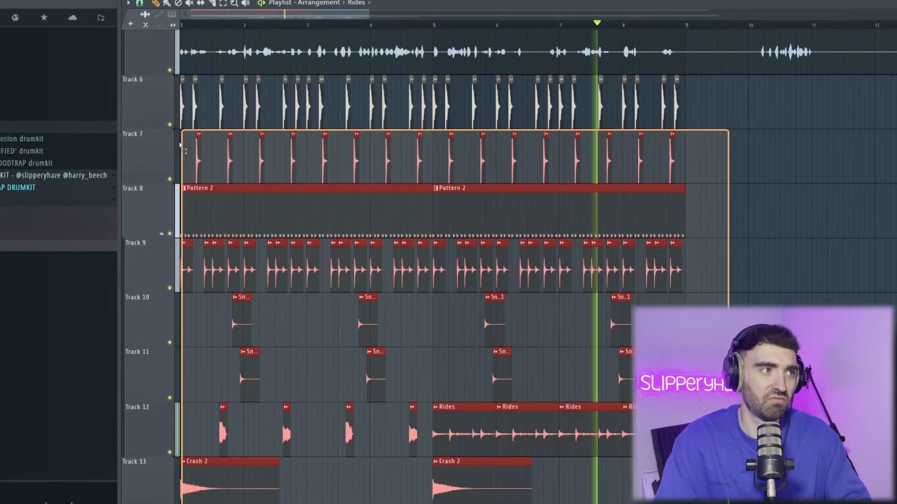
{"action": "left_click_drag", "start_coordinate": [148, 102], "coordinate": [147, 101]}
{"action": "key", "text": "ctrl+b"}
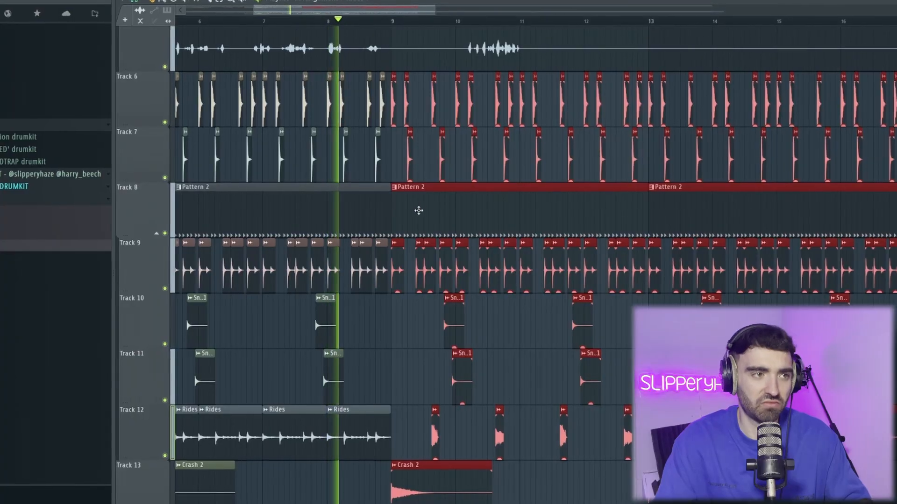
{"action": "scroll", "coordinate": [415, 220], "scroll_direction": "down", "scroll_amount": 2}
{"action": "scroll", "coordinate": [405, 223], "scroll_direction": "up", "scroll_amount": 1}
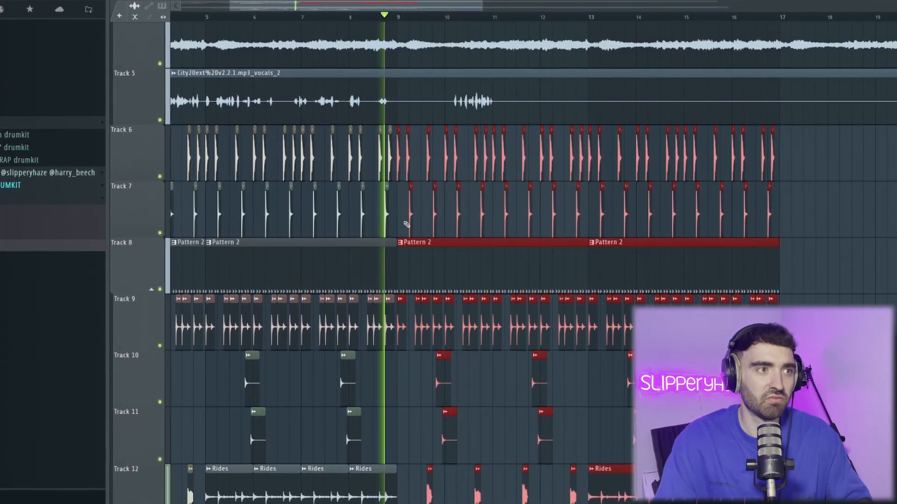
{"action": "scroll", "coordinate": [406, 225], "scroll_direction": "up", "scroll_amount": 1}
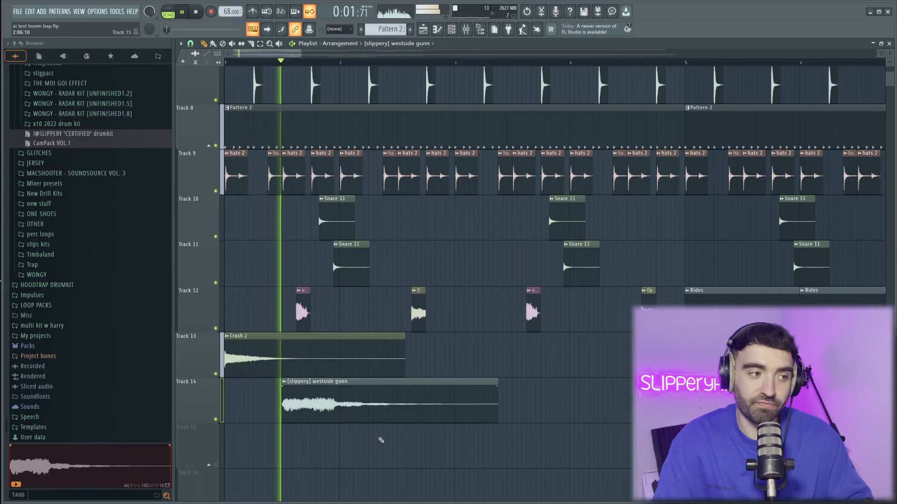
{"action": "scroll", "coordinate": [420, 434], "scroll_direction": "down", "scroll_amount": 2}
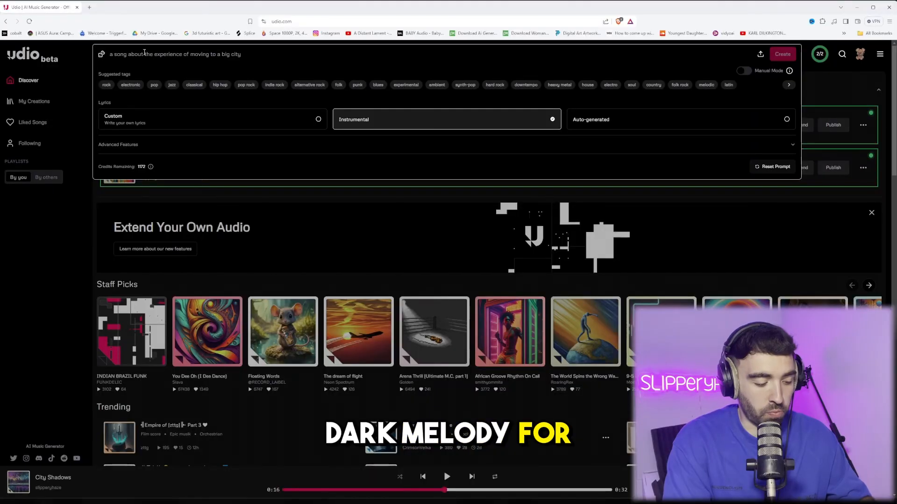
Step: Enter the Udio instrumental prompt "dark, ambient, film score, epic, middle eastern, no drums, ethereal,"
{"action": "type", "text": ", ambient, f"}
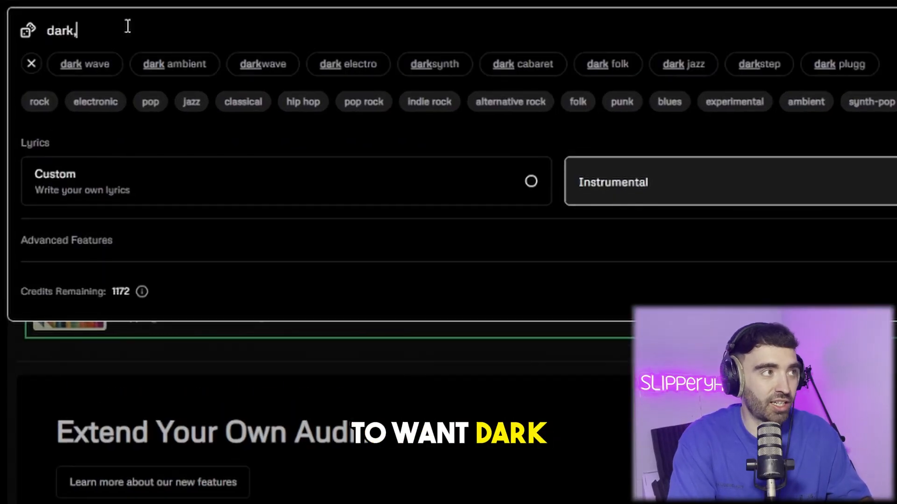
{"action": "type", "text": "ilm sc"}
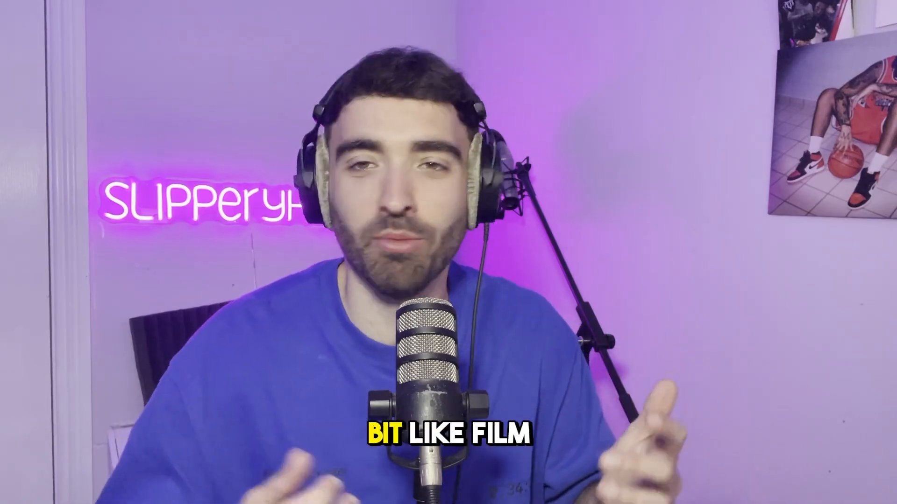
{"action": "type", "text": "ore, epic,"}
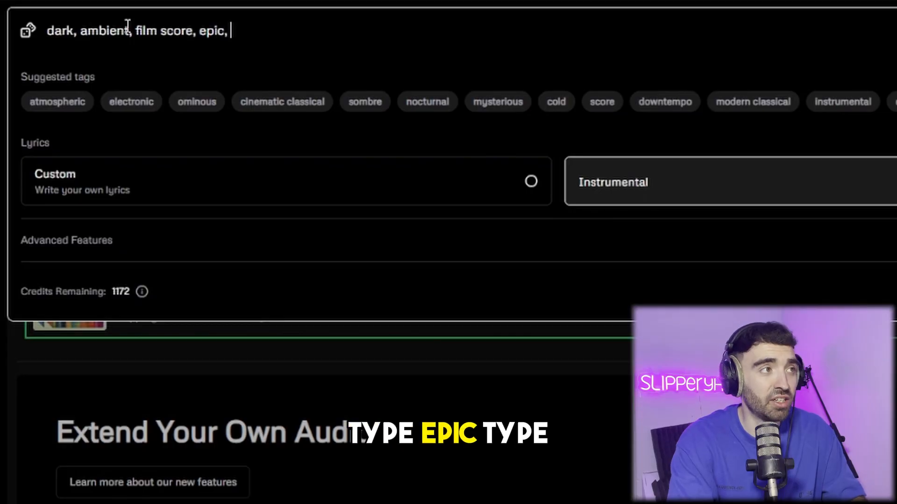
{"action": "type", "text": " middle eastern, no drums,"}
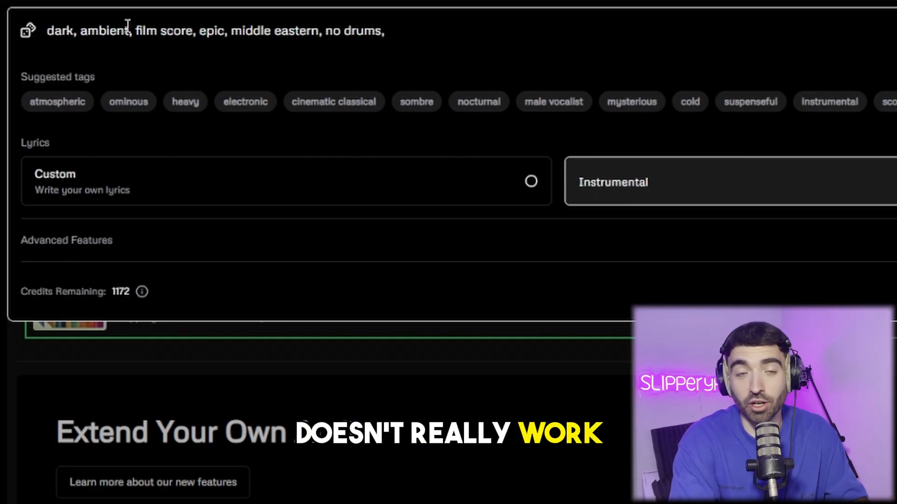
{"action": "type", "text": " ethereal,"}
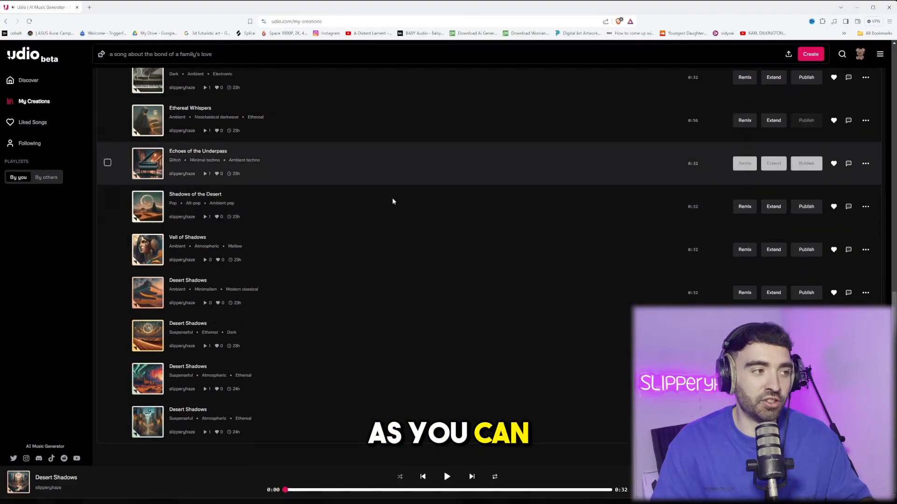
Step: Preview the Desert Whispers and Neon Skyline tracks in My Creations
{"action": "scroll", "coordinate": [383, 224], "scroll_direction": "up", "scroll_amount": 8}
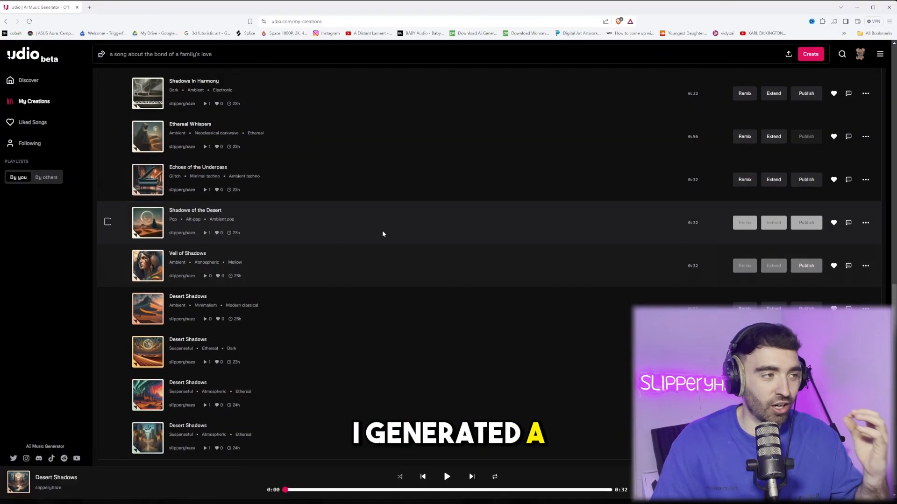
{"action": "scroll", "coordinate": [379, 234], "scroll_direction": "up", "scroll_amount": 5}
{"action": "left_click", "coordinate": [147, 164]}
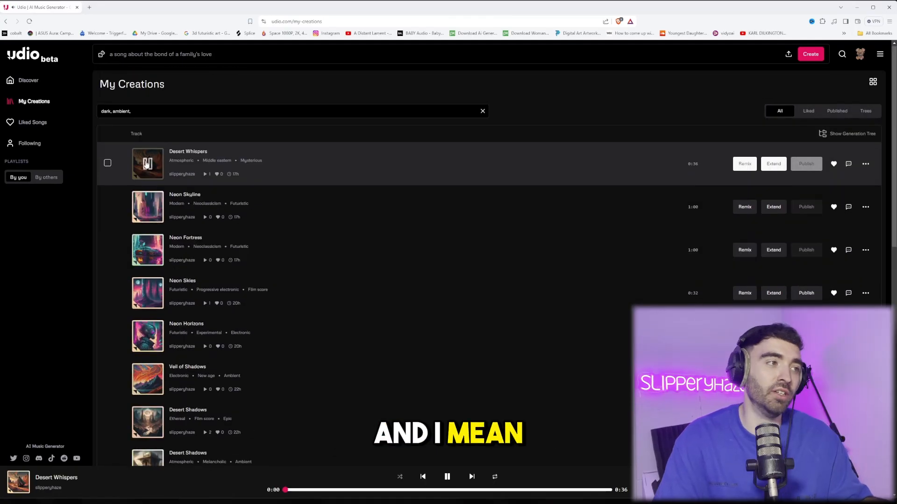
{"action": "left_click", "coordinate": [147, 206]}
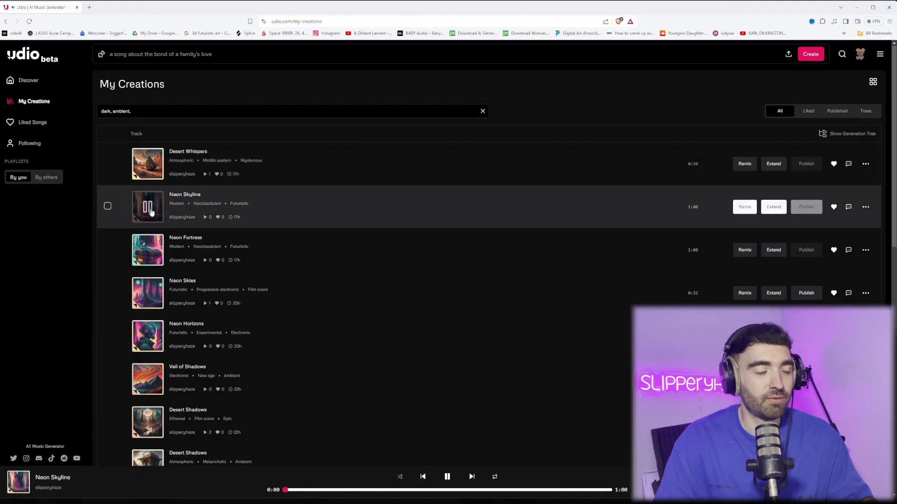
Step: Preview the Neon Horizons, Ancient Shadows and Desert Shadows tracks in My Creations
{"action": "left_click", "coordinate": [150, 336]}
{"action": "scroll", "coordinate": [150, 332], "scroll_direction": "down", "scroll_amount": 5}
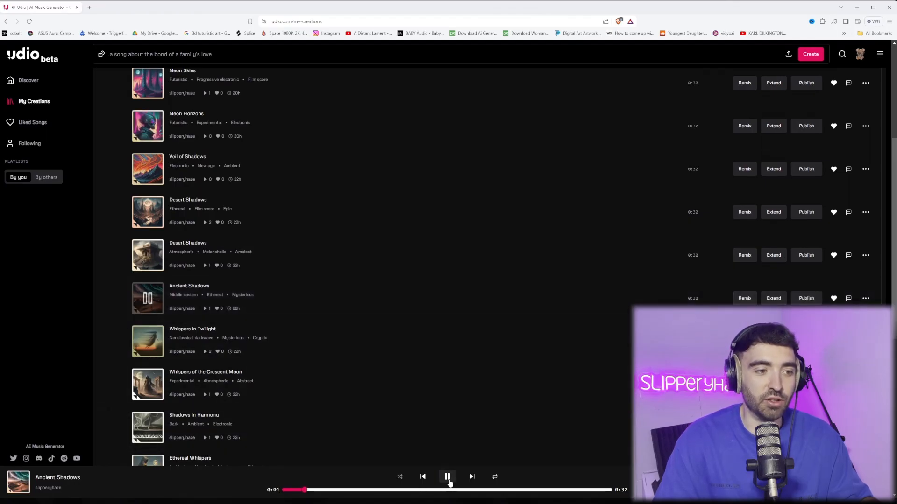
{"action": "scroll", "coordinate": [140, 255], "scroll_direction": "up", "scroll_amount": 1}
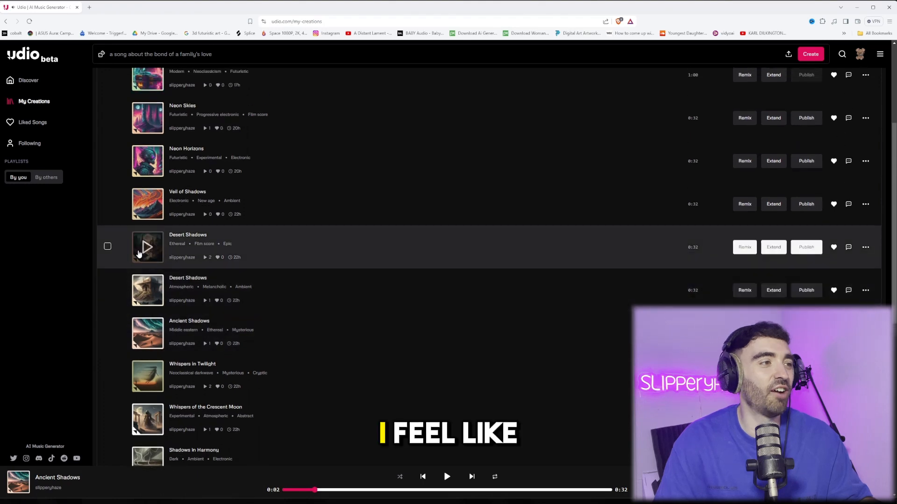
{"action": "left_click", "coordinate": [146, 250]}
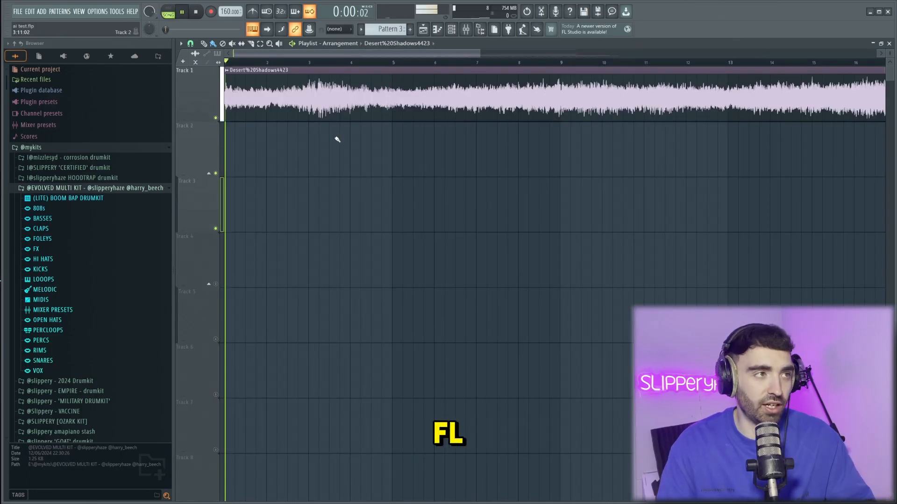
Step: Switch to FL Studio, reverse the Desert Shadows audio clip on Track 1 and play it back
{"action": "scroll", "coordinate": [266, 136], "scroll_direction": "up", "scroll_amount": 2}
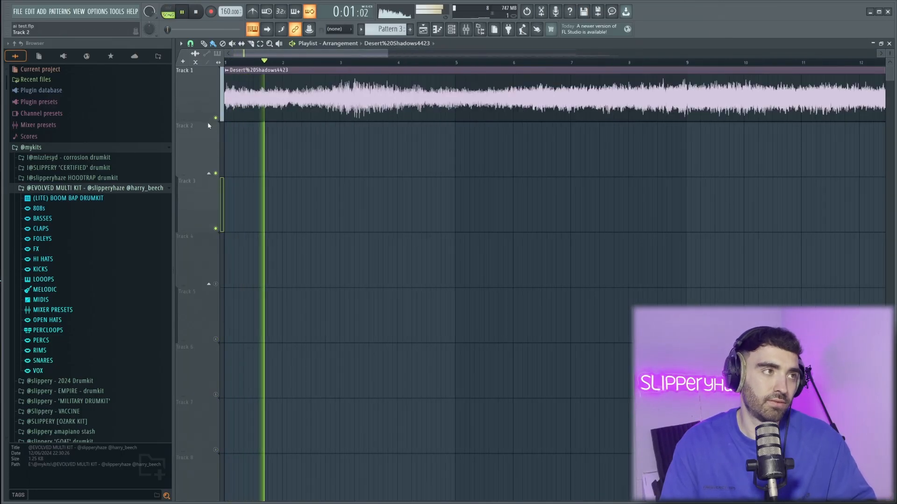
{"action": "scroll", "coordinate": [268, 141], "scroll_direction": "up", "scroll_amount": 2}
{"action": "key", "text": "space"}
{"action": "scroll", "coordinate": [280, 107], "scroll_direction": "down", "scroll_amount": 2}
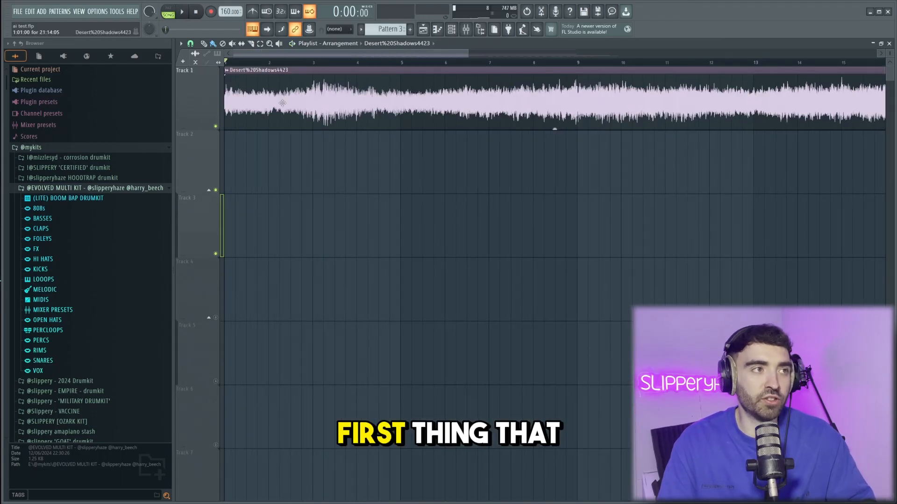
{"action": "double_click", "coordinate": [282, 98]}
{"action": "left_click", "coordinate": [345, 199]}
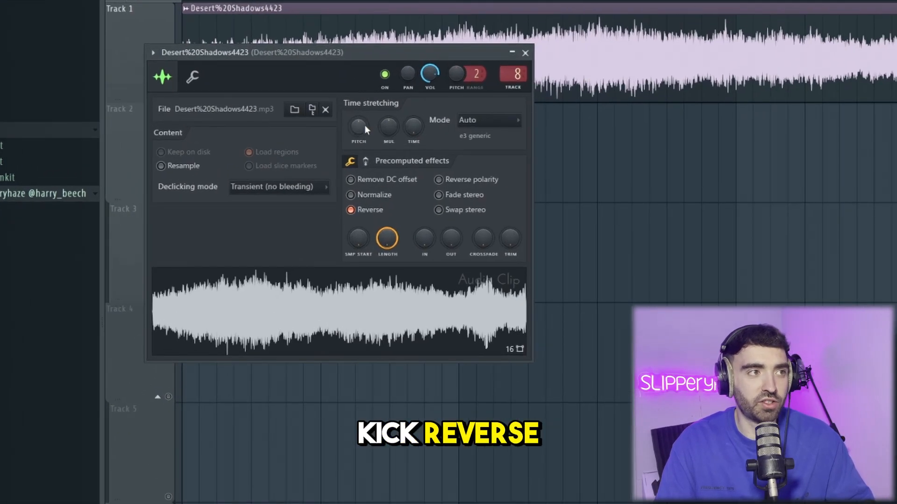
{"action": "scroll", "coordinate": [365, 125], "scroll_direction": "down", "scroll_amount": 2}
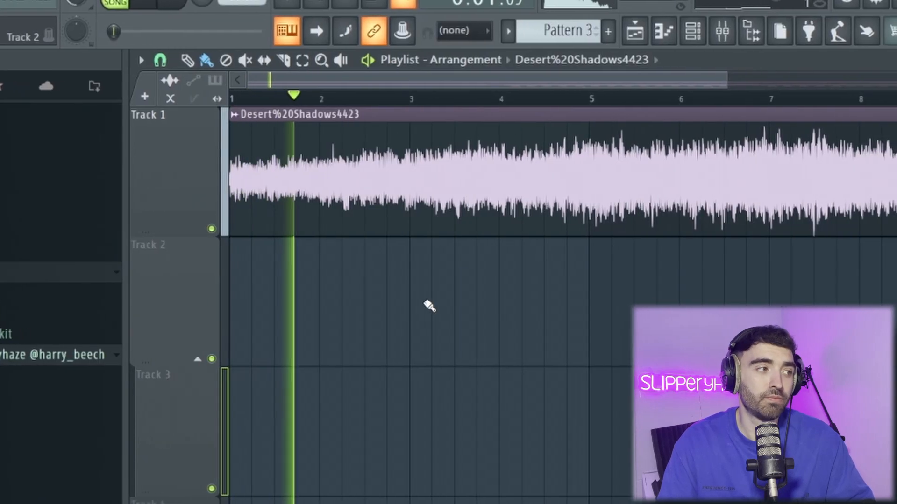
{"action": "scroll", "coordinate": [399, 304], "scroll_direction": "down", "scroll_amount": 2}
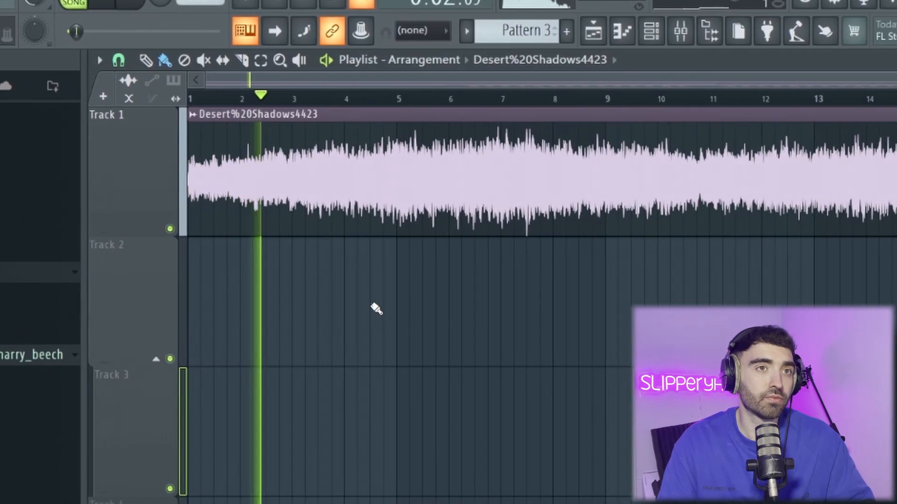
Step: Consolidate the reversed Desert Shadows clip to an audio clip on Track 2 and open its sample in a new Fruity Slicer channel
{"action": "right_click", "coordinate": [146, 191]}
{"action": "mouse_move", "coordinate": [203, 390]}
{"action": "left_click", "coordinate": [327, 391]}
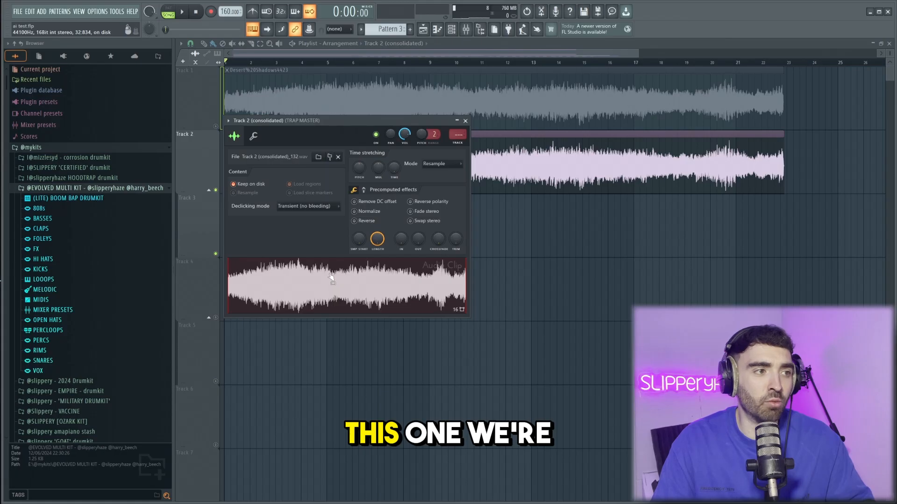
{"action": "right_click", "coordinate": [331, 277]}
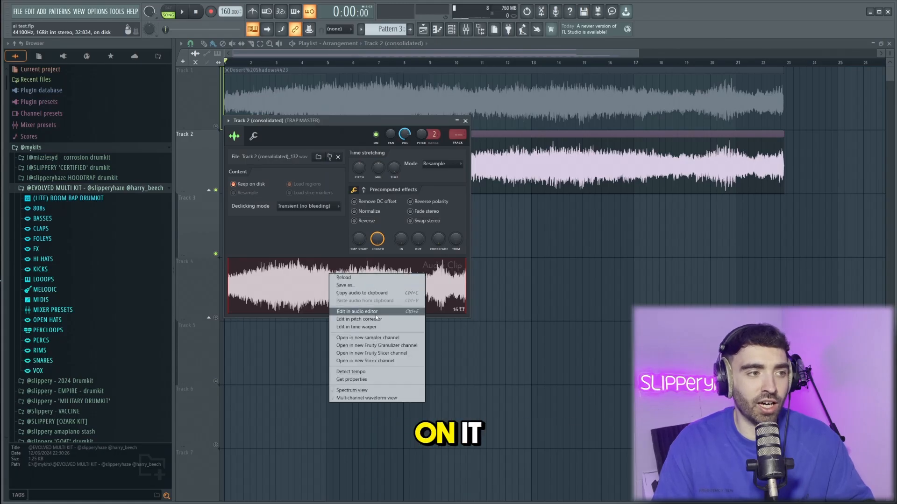
{"action": "left_click", "coordinate": [390, 354]}
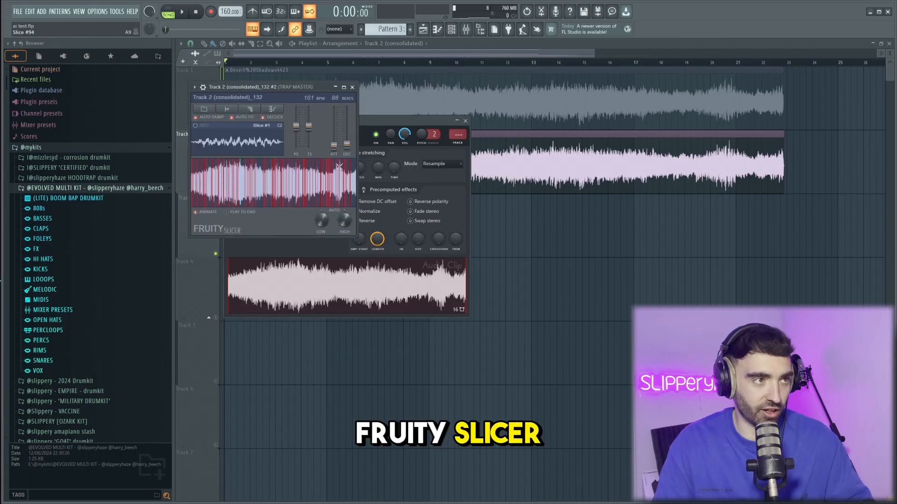
Step: Slice the consolidated sample by beat in Fruity Slicer and raise its pitch shift slightly
{"action": "left_click", "coordinate": [257, 109]}
{"action": "left_click", "coordinate": [267, 195]}
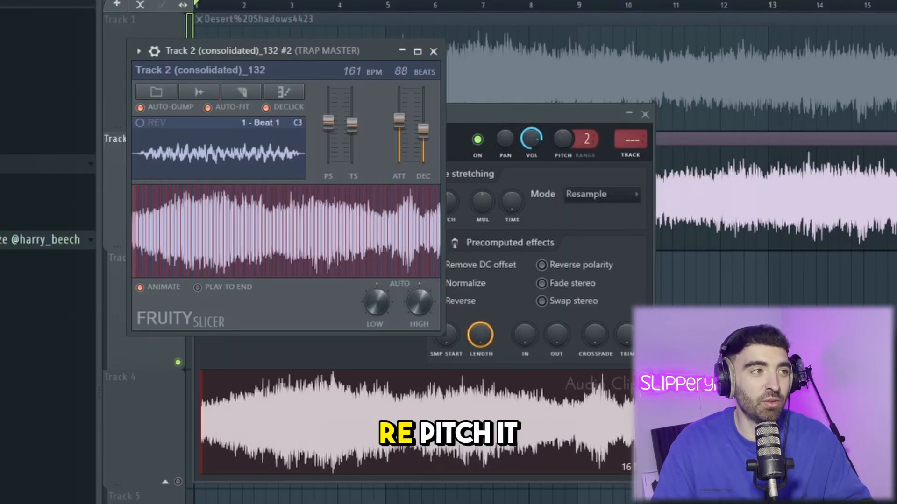
{"action": "left_click_drag", "start_coordinate": [328, 125], "coordinate": [328, 121]}
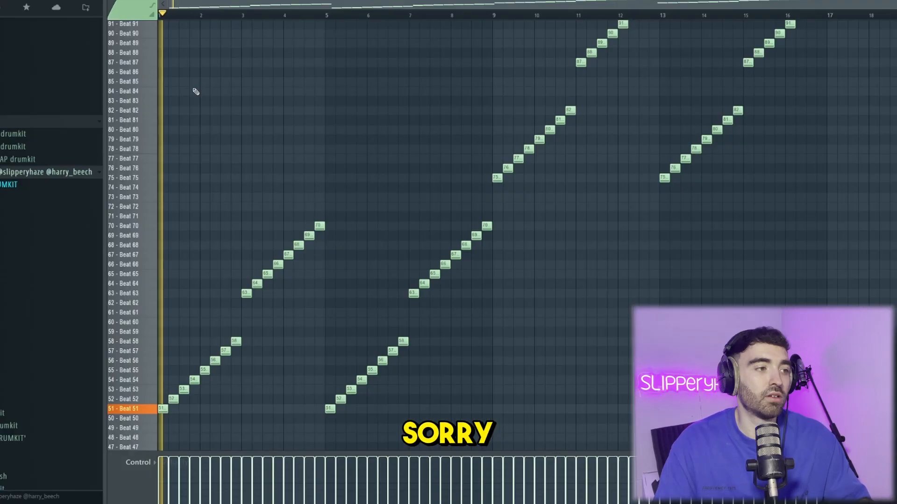
Step: Play the rearranged slice pattern through and consolidate Pattern 1 on Track 3 into an audio clip
{"action": "scroll", "coordinate": [180, 176], "scroll_direction": "up", "scroll_amount": 3}
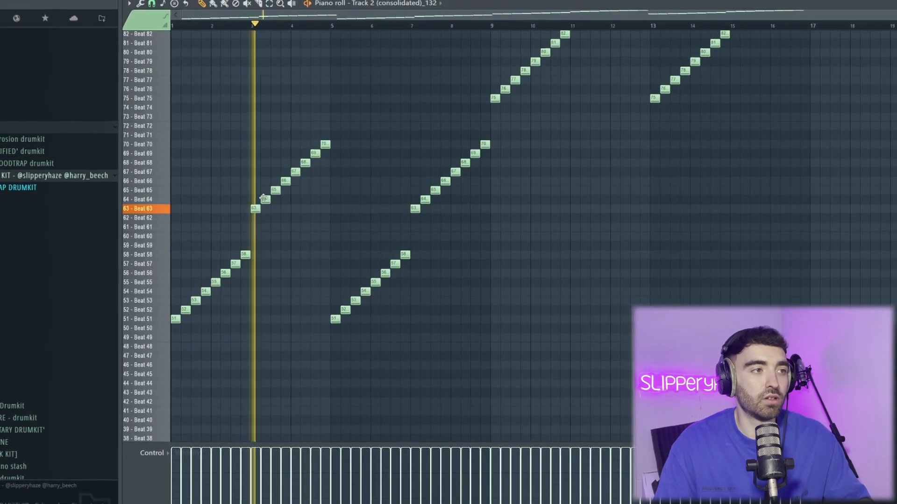
{"action": "scroll", "coordinate": [360, 231], "scroll_direction": "up", "scroll_amount": 2}
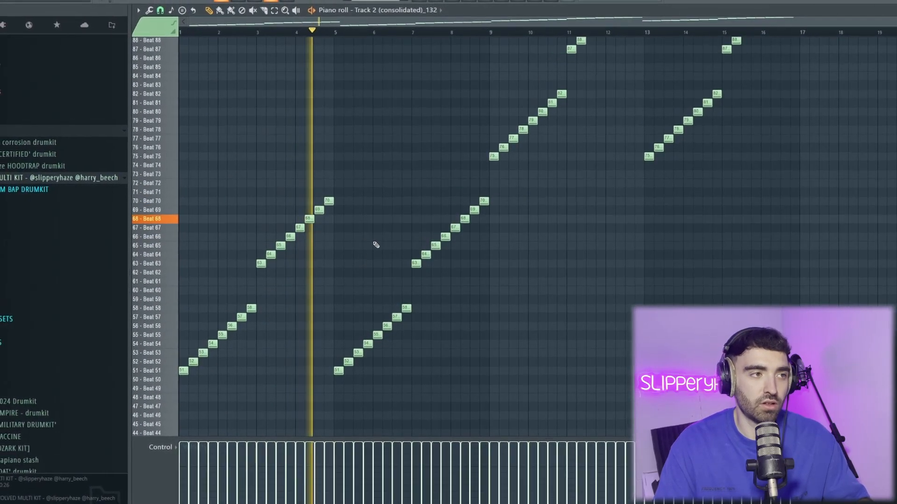
{"action": "scroll", "coordinate": [386, 243], "scroll_direction": "up", "scroll_amount": 2}
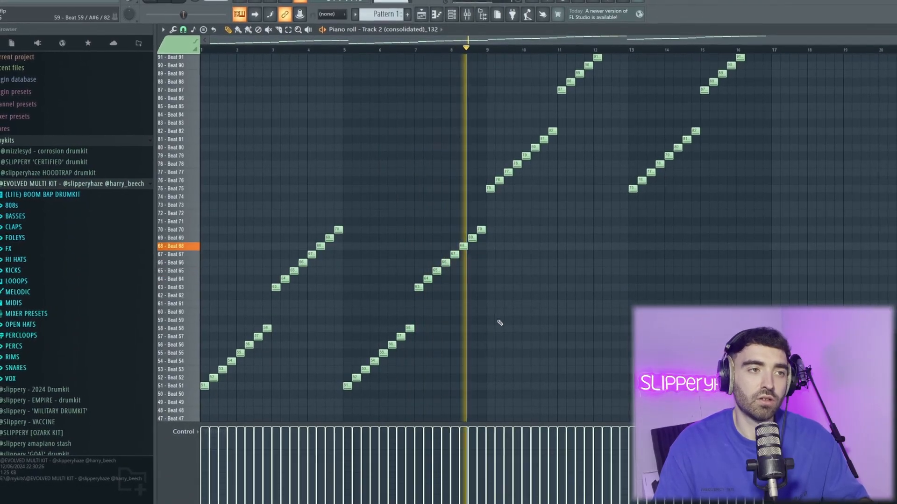
{"action": "scroll", "coordinate": [528, 330], "scroll_direction": "up", "scroll_amount": 3}
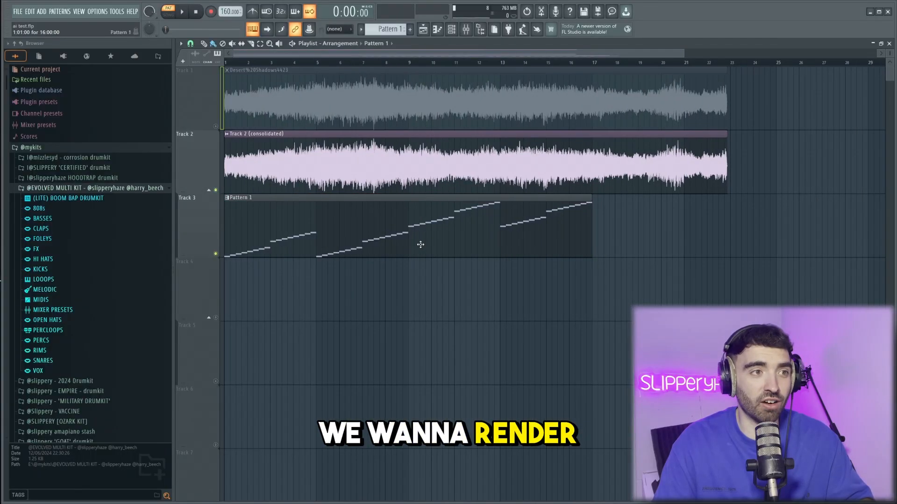
{"action": "right_click", "coordinate": [209, 195]}
{"action": "left_click", "coordinate": [294, 334]}
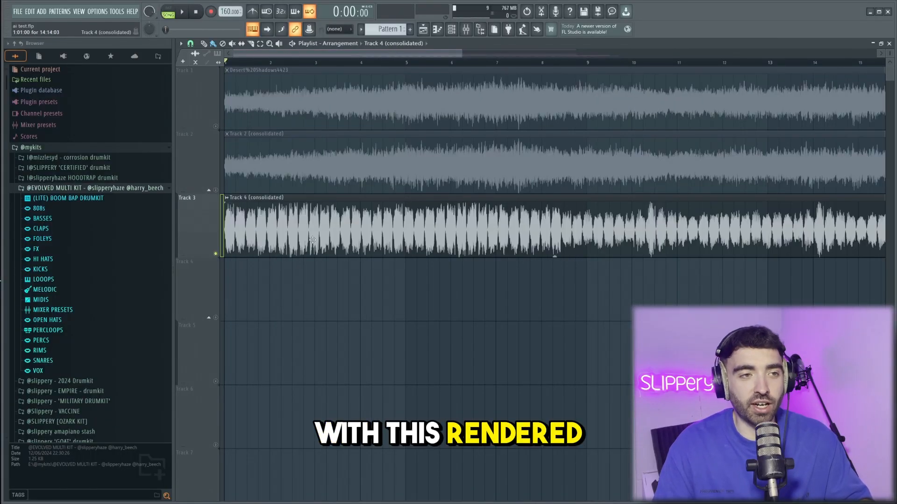
Step: Open the rendered slice audio from Track 3 in Edison and apply the Blur effect to it
{"action": "left_click", "coordinate": [358, 317]}
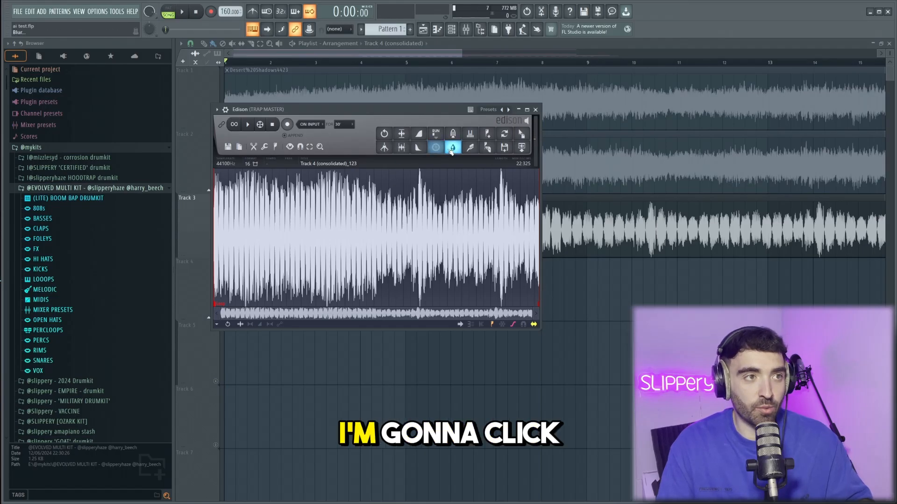
{"action": "left_click", "coordinate": [451, 148]}
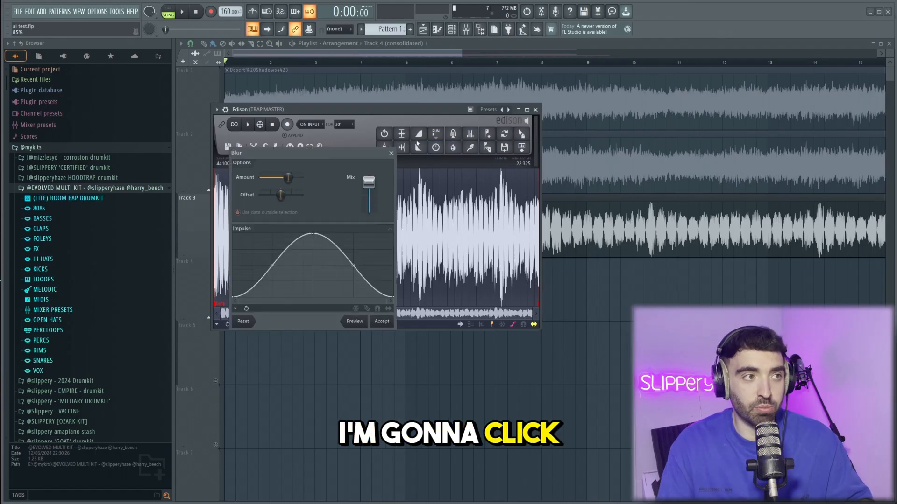
{"action": "left_click", "coordinate": [381, 322]}
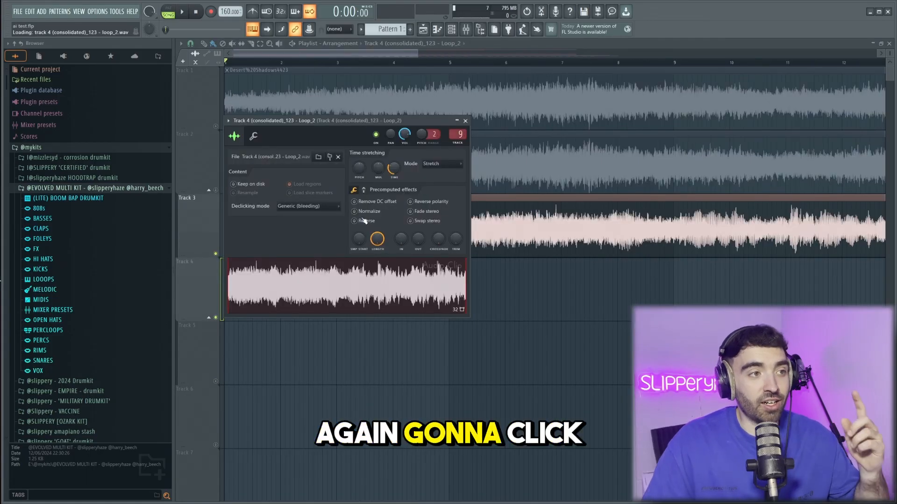
Step: Reverse the blurred Loop_2 clip on Track 3, set its pitch shift to +300 cents and play it back
{"action": "left_click", "coordinate": [365, 220]}
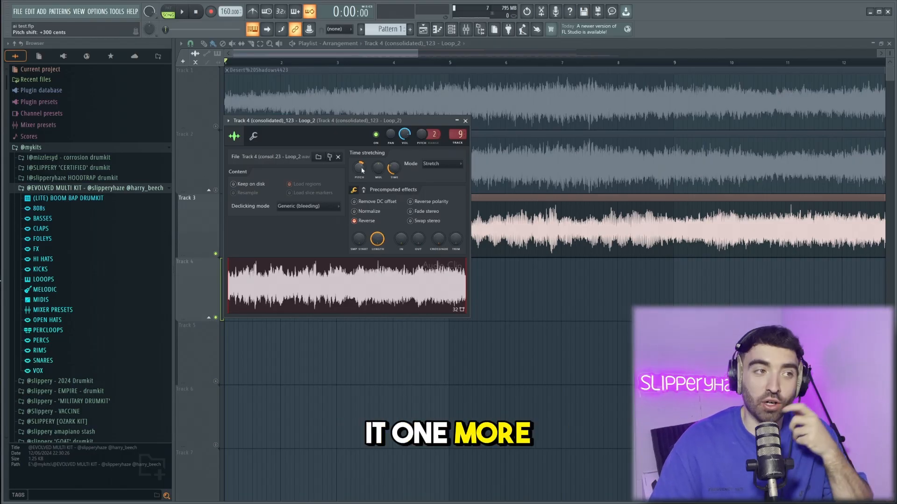
{"action": "right_click", "coordinate": [547, 296]}
{"action": "key", "text": "space"}
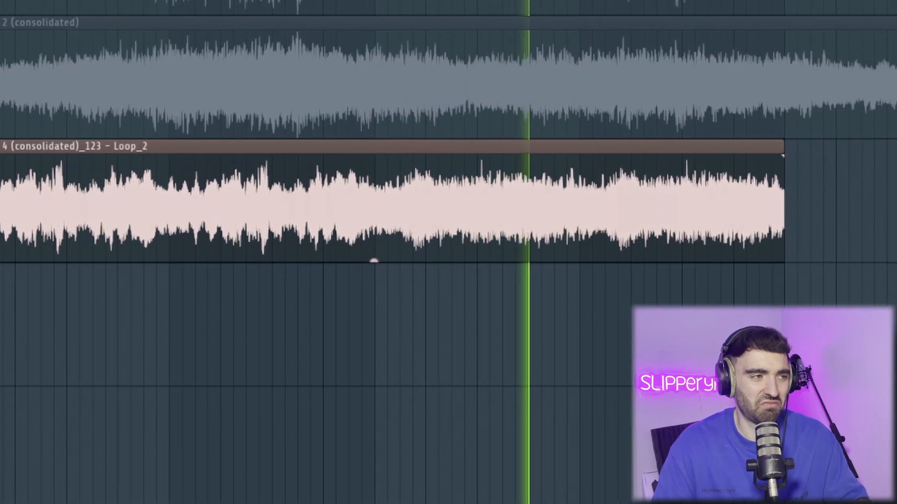
{"action": "scroll", "coordinate": [5, 210], "scroll_direction": "up", "scroll_amount": 3}
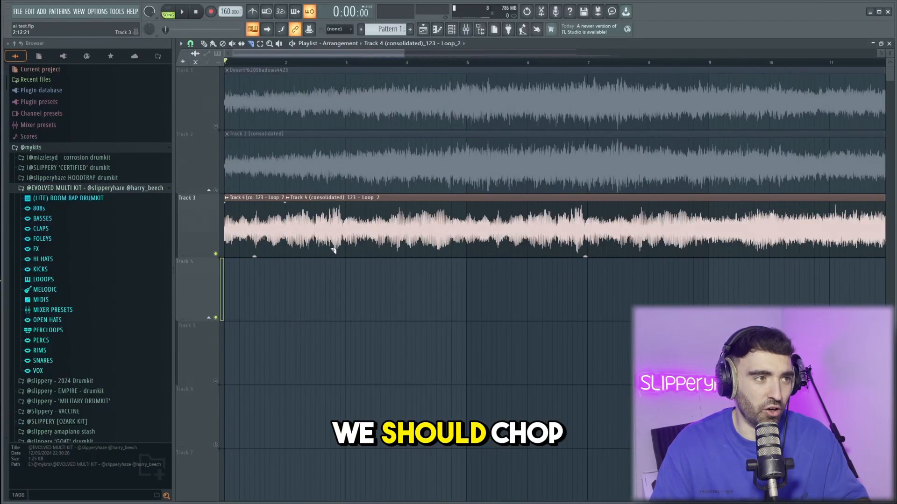
Step: Undo the cut at bar 2 and arrange the loop on Track 4 as a two-bar chop repeated over bars 1 to 8
{"action": "key", "text": "ctrl+z"}
{"action": "scroll", "coordinate": [366, 242], "scroll_direction": "up", "scroll_amount": 2}
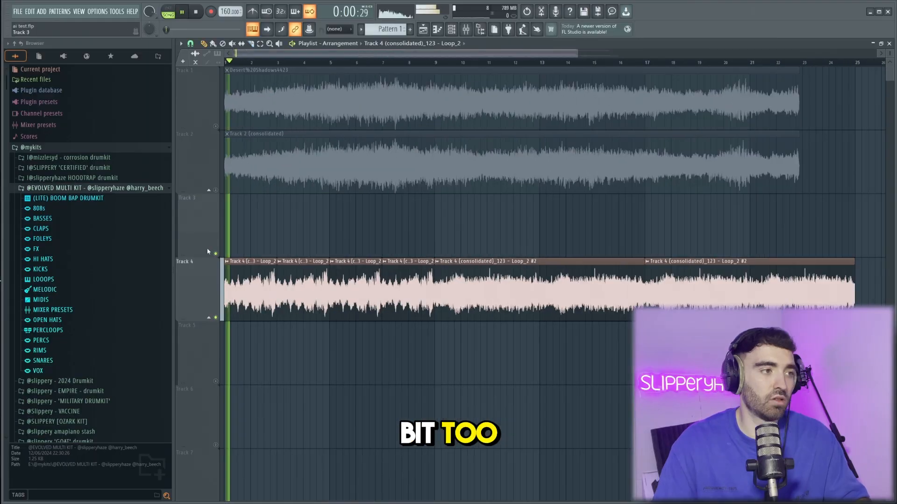
{"action": "scroll", "coordinate": [233, 248], "scroll_direction": "up", "scroll_amount": 1}
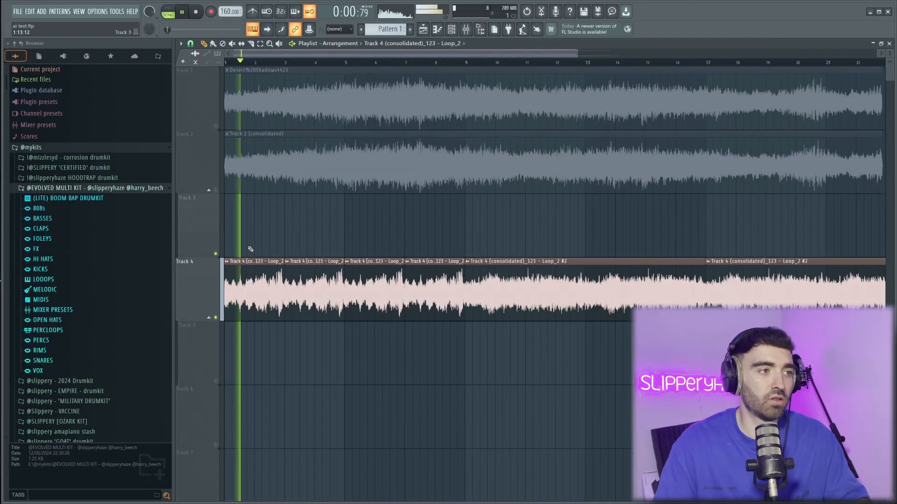
{"action": "scroll", "coordinate": [275, 237], "scroll_direction": "up", "scroll_amount": 3}
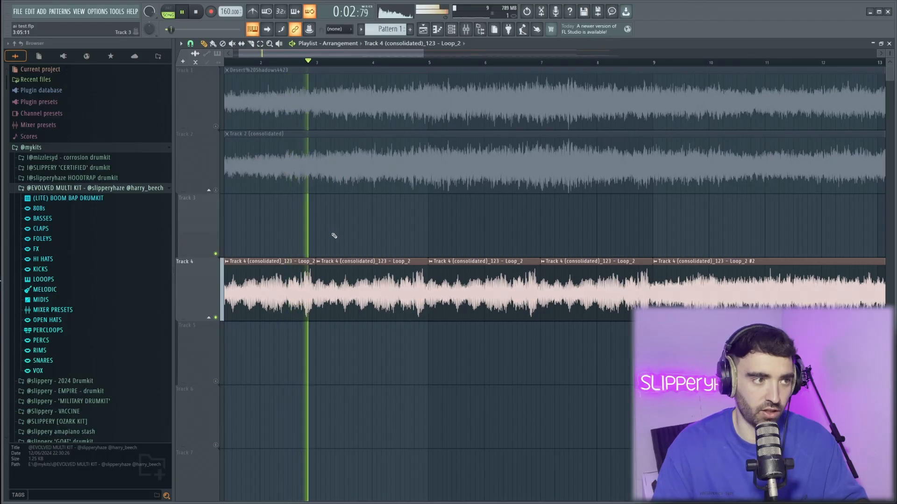
Step: Check the declicking mode options of the chopped Loop_2 clip and keep Generic (bleeding)
{"action": "scroll", "coordinate": [306, 261], "scroll_direction": "down", "scroll_amount": 1}
{"action": "double_click", "coordinate": [304, 280]}
{"action": "left_click", "coordinate": [301, 206]}
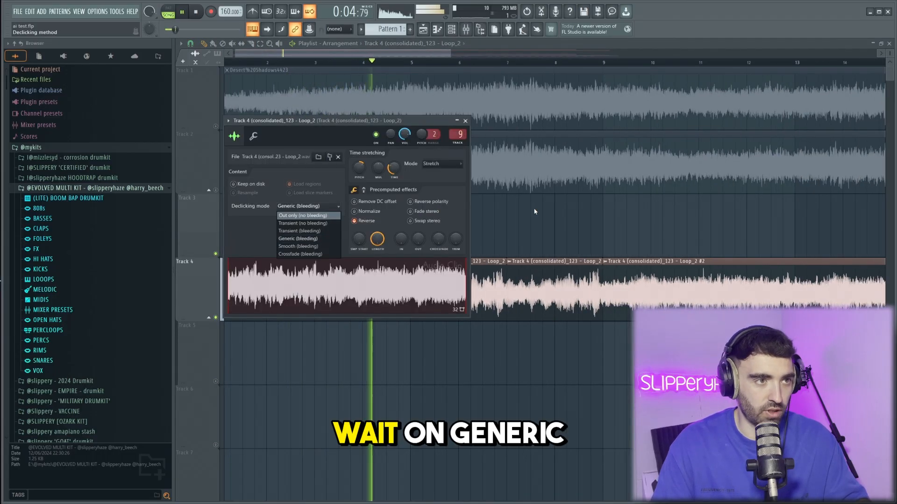
{"action": "left_click", "coordinate": [534, 211]}
{"action": "scroll", "coordinate": [294, 275], "scroll_direction": "up", "scroll_amount": 2}
{"action": "scroll", "coordinate": [463, 341], "scroll_direction": "down", "scroll_amount": 1}
Step: Select the four repeated two-bar chops on Track 4 across bars 1 to 8
{"action": "left_click_drag", "start_coordinate": [653, 353], "coordinate": [342, 299]}
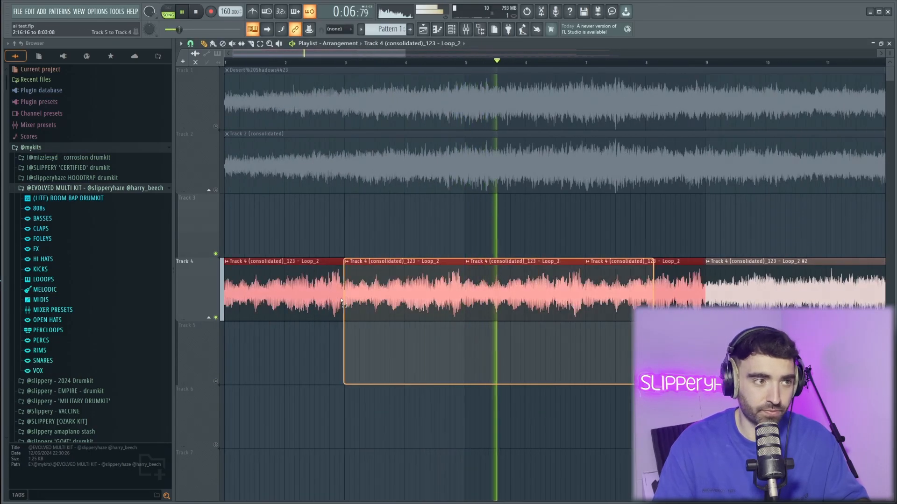
{"action": "scroll", "coordinate": [340, 299], "scroll_direction": "up", "scroll_amount": 4}
{"action": "scroll", "coordinate": [346, 299], "scroll_direction": "up", "scroll_amount": 3}
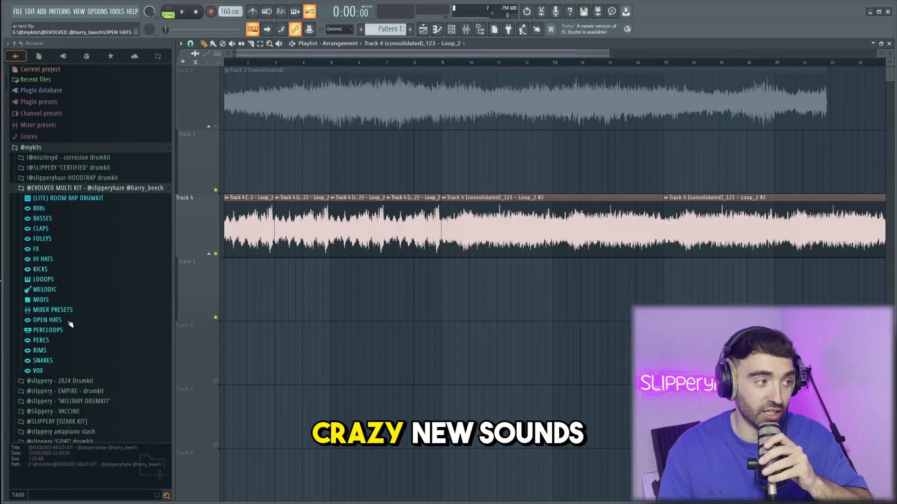
Step: Add the ADDED SNARE sample from the EVOLVED MULTI KIT and place snare hits on steps 1, 7 and 13 of Pattern 4
{"action": "left_click", "coordinate": [56, 312]}
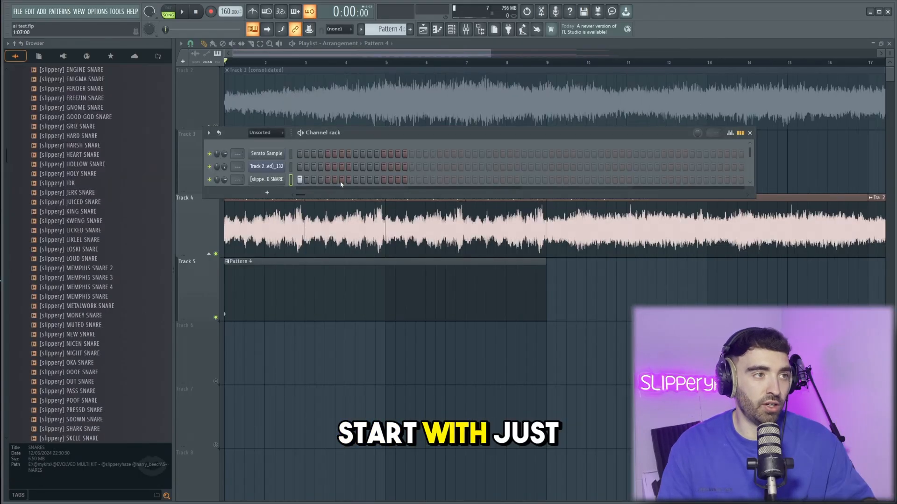
{"action": "left_click", "coordinate": [342, 180]}
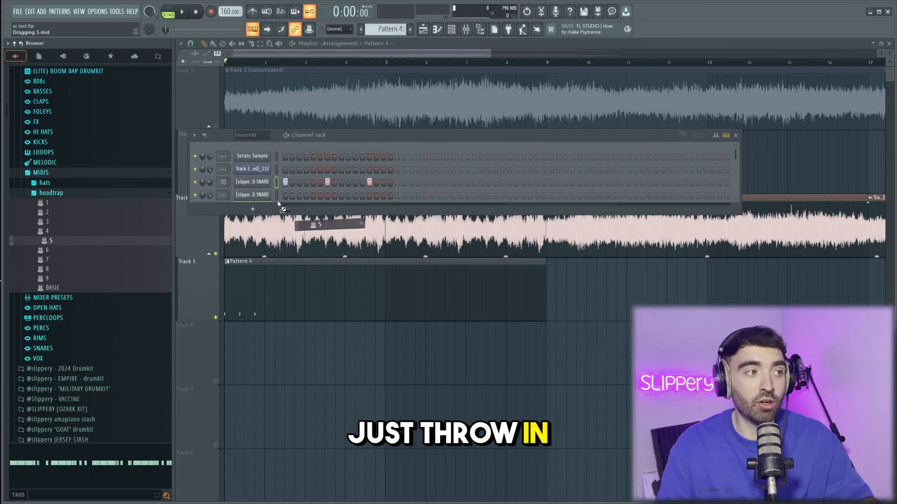
Step: Try hoodtrap MIDI patterns 5 and 3 on the second ADDED SNARE channel and play the pattern back
{"action": "left_click_drag", "start_coordinate": [278, 204], "coordinate": [255, 200]}
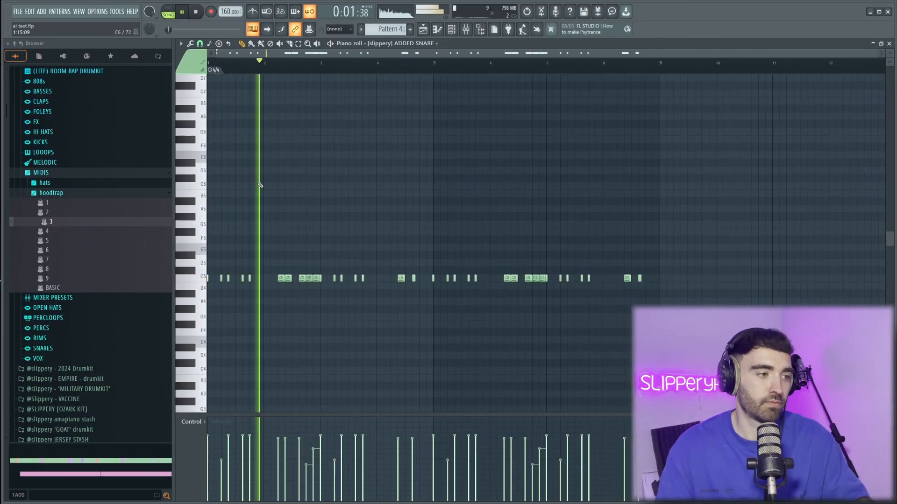
{"action": "scroll", "coordinate": [238, 197], "scroll_direction": "down", "scroll_amount": 1}
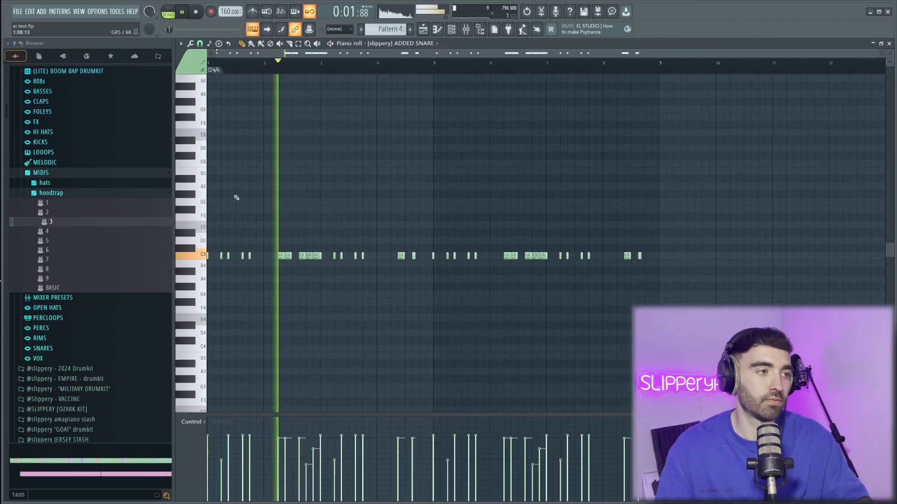
{"action": "scroll", "coordinate": [229, 210], "scroll_direction": "up", "scroll_amount": 2}
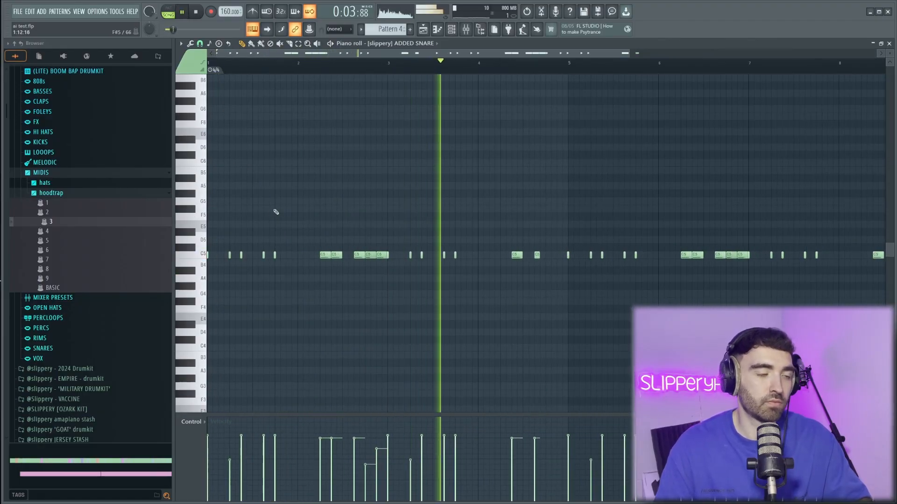
Step: Stop playback and look through the EVOLVED MULTI KIT's MIXER PRESETS folder, including its hi-hat, snare, melody and perc presets
{"action": "scroll", "coordinate": [275, 211], "scroll_direction": "down", "scroll_amount": 2}
{"action": "key", "text": "space"}
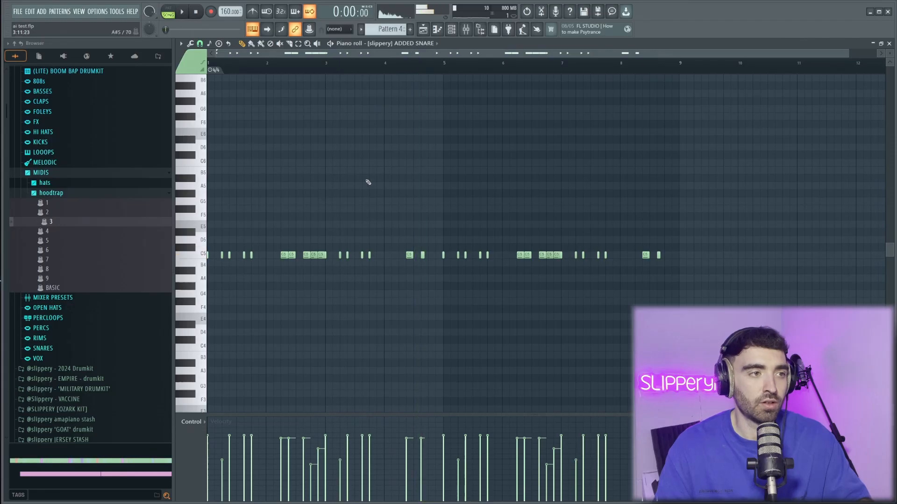
{"action": "left_click", "coordinate": [53, 298]}
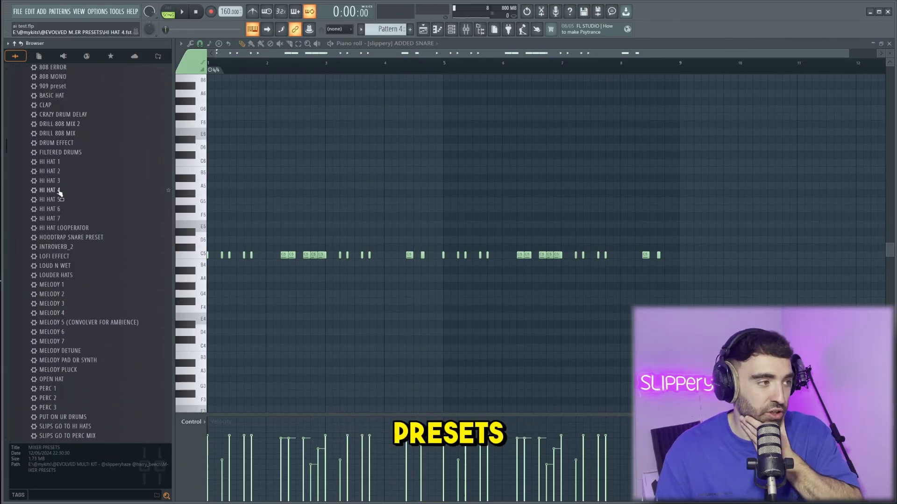
{"action": "scroll", "coordinate": [59, 195], "scroll_direction": "down", "scroll_amount": 8}
{"action": "scroll", "coordinate": [59, 193], "scroll_direction": "up", "scroll_amount": 2}
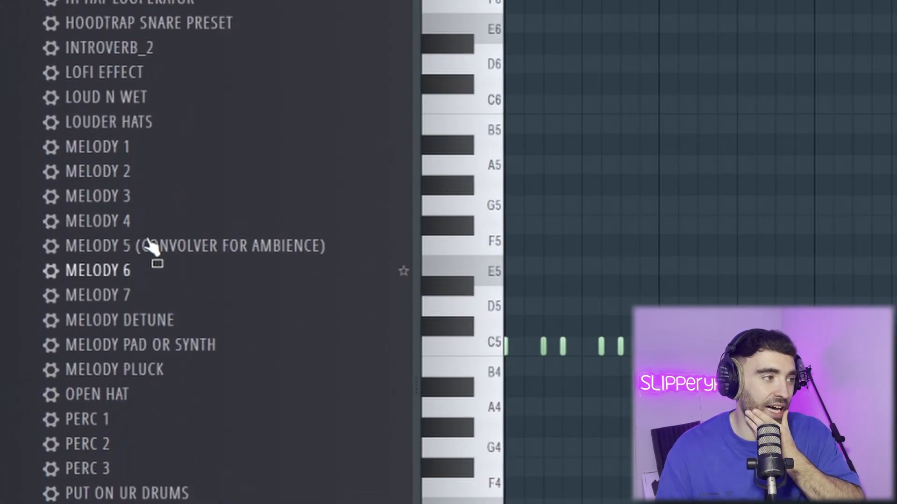
{"action": "scroll", "coordinate": [149, 246], "scroll_direction": "up", "scroll_amount": 4}
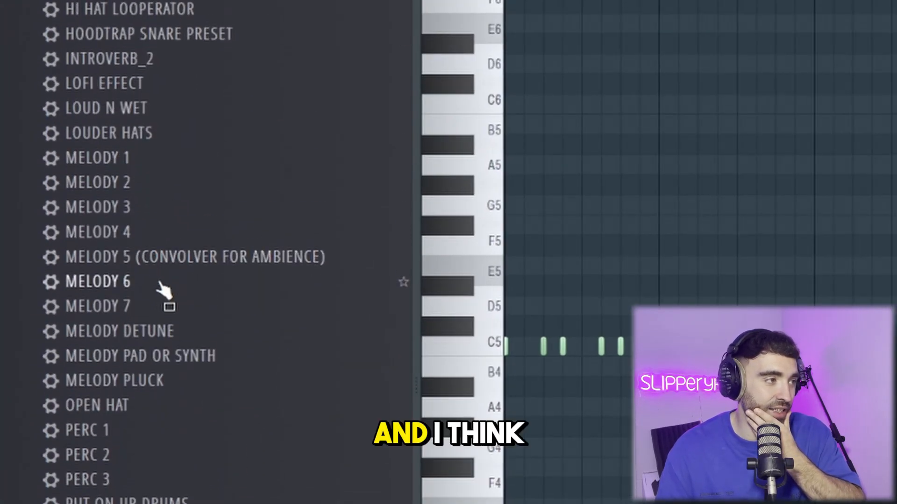
{"action": "left_click_drag", "start_coordinate": [172, 322], "coordinate": [896, 63]}
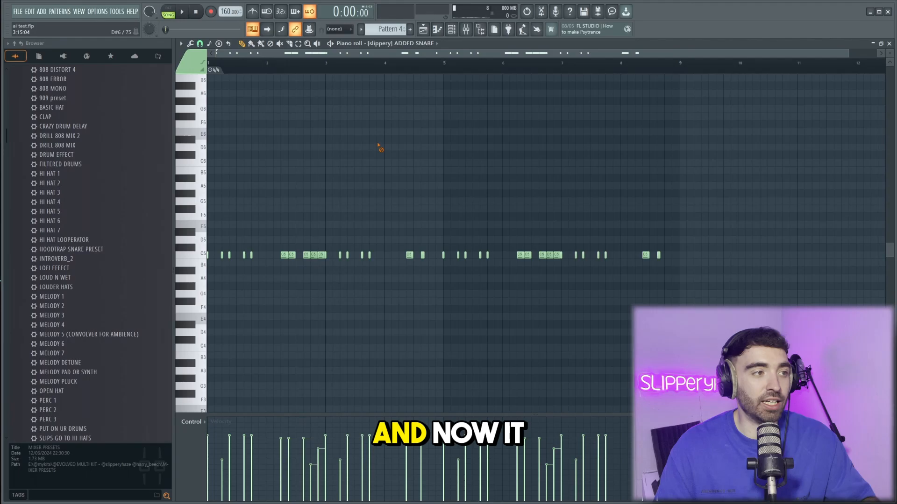
{"action": "left_click_drag", "start_coordinate": [379, 147], "coordinate": [377, 147]}
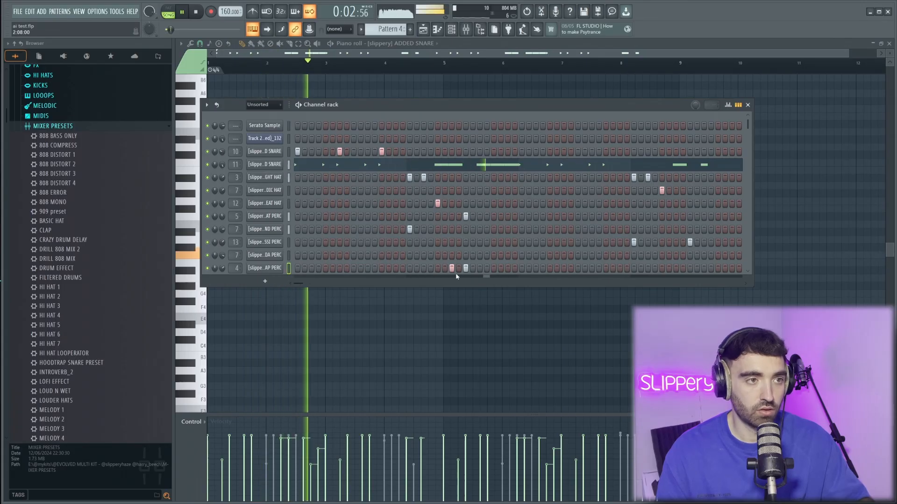
Step: Extend the channel rack to reveal the 808 channels and browse the samples in the Everything Else 808s folder
{"action": "left_click_drag", "start_coordinate": [298, 287], "coordinate": [334, 284]}
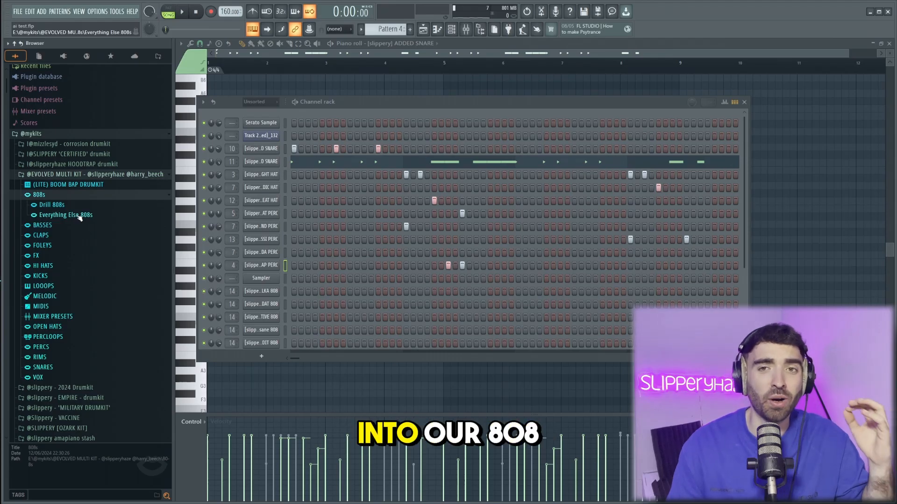
{"action": "left_click", "coordinate": [70, 214]}
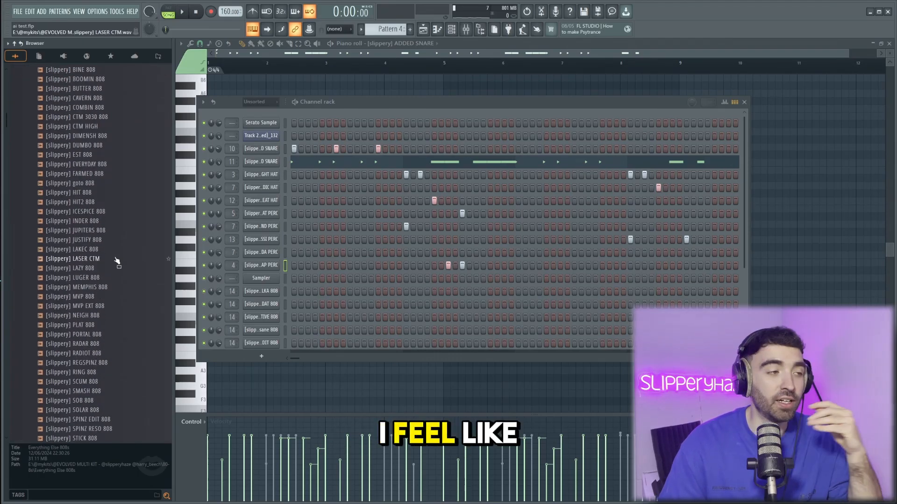
{"action": "scroll", "coordinate": [110, 294], "scroll_direction": "down", "scroll_amount": 8}
{"action": "left_click", "coordinate": [111, 297]}
{"action": "scroll", "coordinate": [111, 298], "scroll_direction": "up", "scroll_amount": 4}
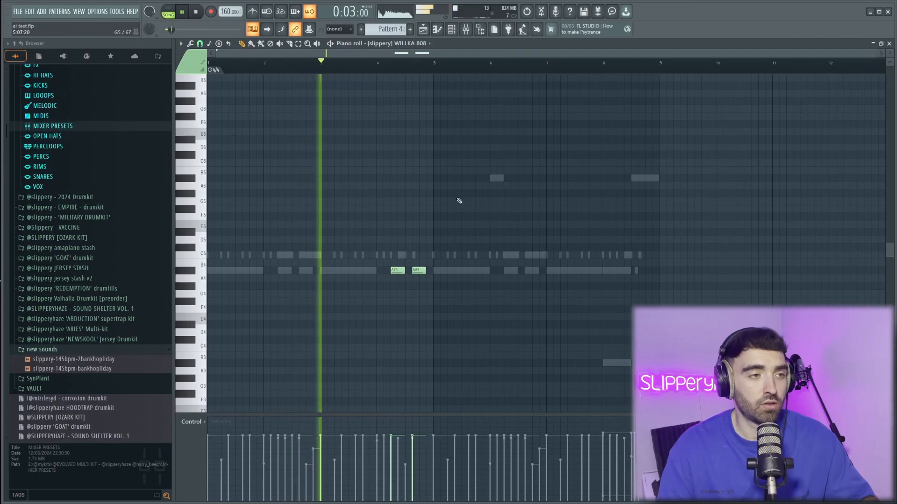
Step: Review the WILLKA, WATISDAT and ADDICTIVE 808 notes of Pattern 4 in the piano roll during playback
{"action": "scroll", "coordinate": [457, 201], "scroll_direction": "up", "scroll_amount": 2}
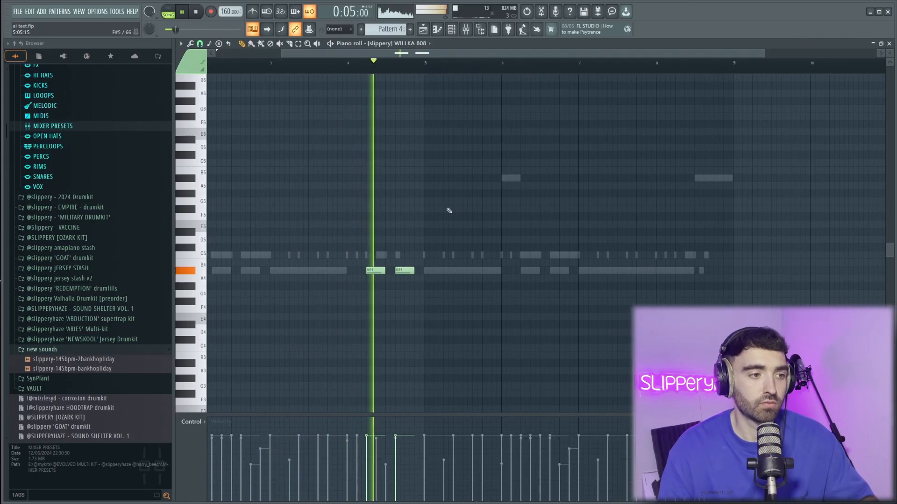
{"action": "right_click", "coordinate": [507, 180]}
{"action": "right_click", "coordinate": [508, 180]}
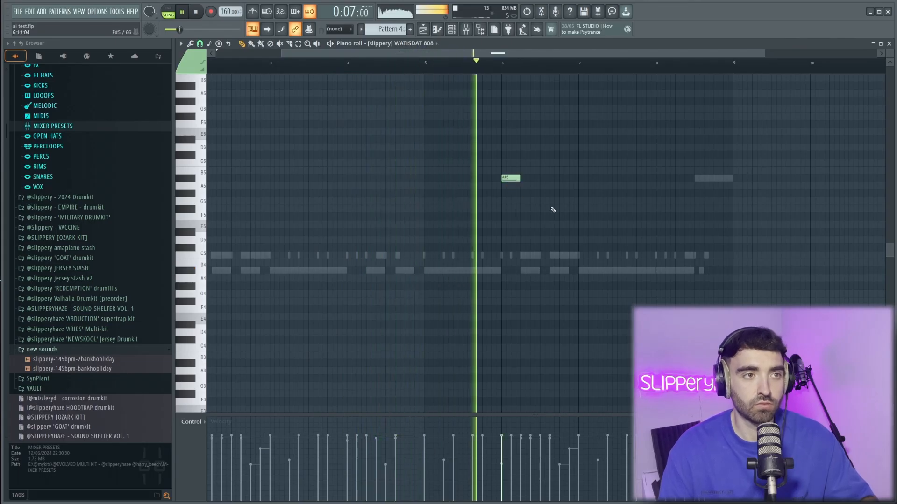
{"action": "scroll", "coordinate": [607, 230], "scroll_direction": "down", "scroll_amount": 2}
{"action": "scroll", "coordinate": [627, 213], "scroll_direction": "up", "scroll_amount": 1}
{"action": "right_click", "coordinate": [644, 181]}
{"action": "right_click", "coordinate": [644, 181]}
{"action": "scroll", "coordinate": [642, 191], "scroll_direction": "down", "scroll_amount": 1}
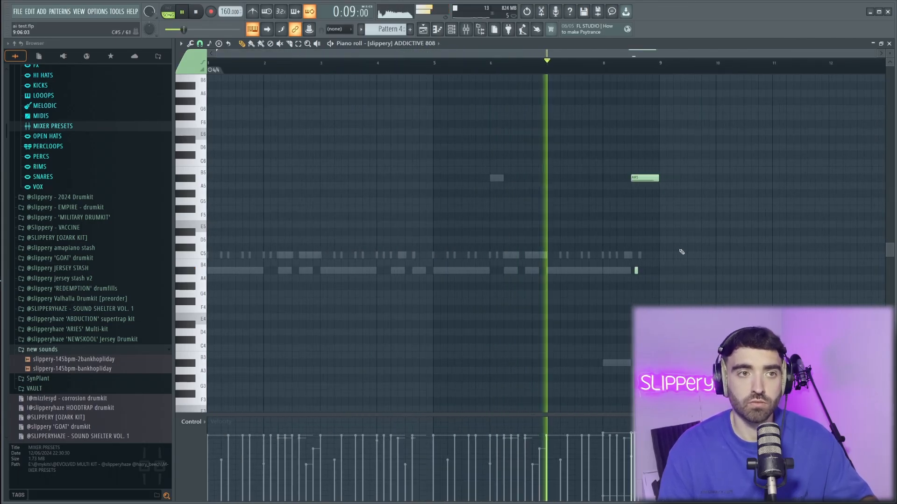
{"action": "scroll", "coordinate": [681, 250], "scroll_direction": "up", "scroll_amount": 2}
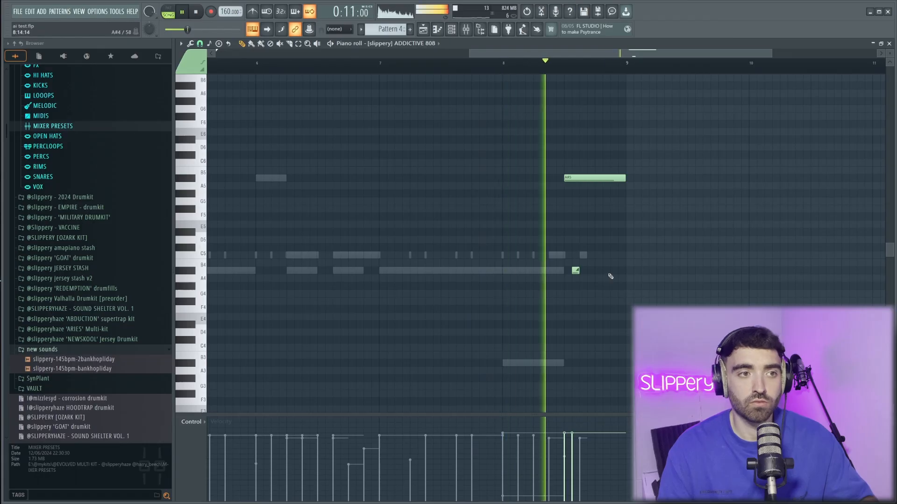
{"action": "scroll", "coordinate": [614, 272], "scroll_direction": "down", "scroll_amount": 2}
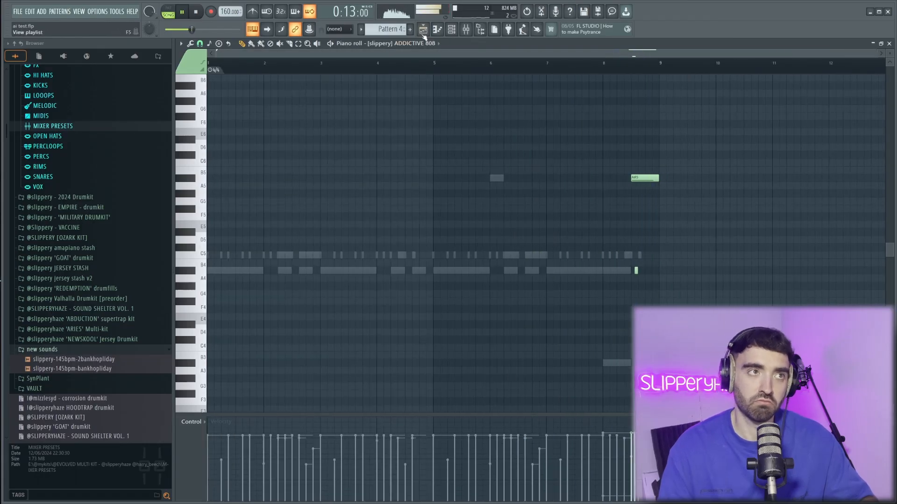
Step: Return to the playlist and repeat the Pattern 4 clip on Track 5 from bar 9
{"action": "left_click", "coordinate": [422, 32]}
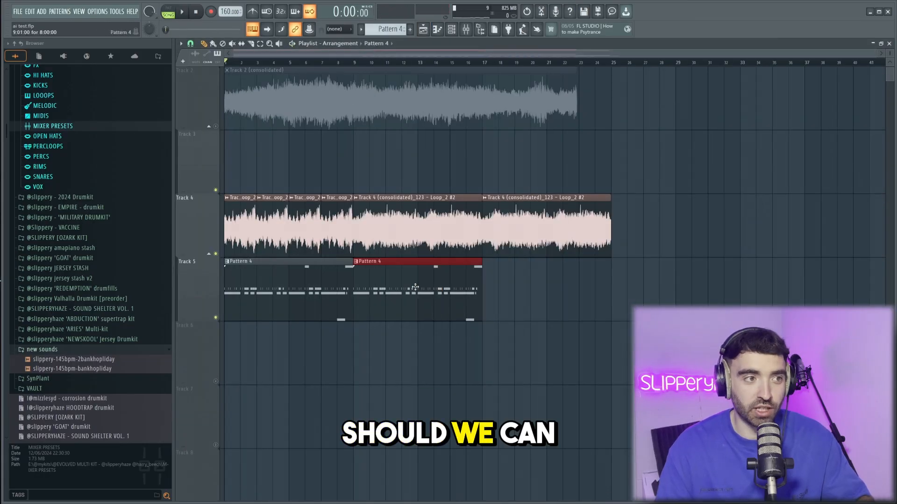
{"action": "key", "text": "ctrl+b"}
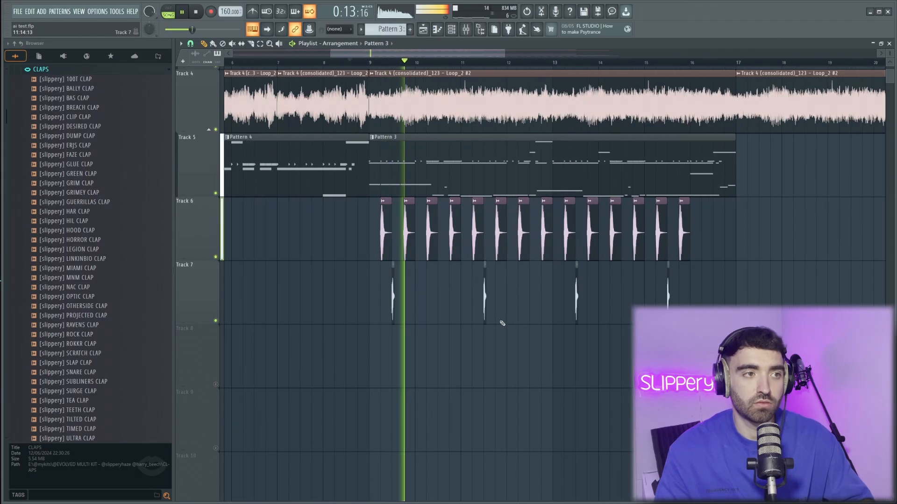
Step: Set the channel volume of the LEGION CLAP counter snare to about 41%
{"action": "scroll", "coordinate": [502, 323], "scroll_direction": "up", "scroll_amount": 2}
{"action": "double_click", "coordinate": [393, 200]}
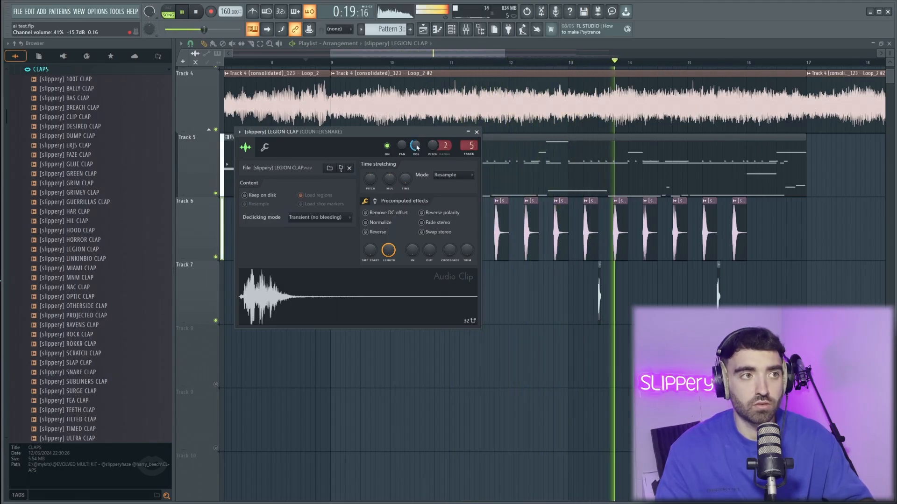
{"action": "left_click", "coordinate": [476, 133]}
Step: Select the Pattern 3 clip and the Track 6 and 7 drum hits starting at bar 9 and duplicate them from bar 17
{"action": "scroll", "coordinate": [673, 289], "scroll_direction": "down", "scroll_amount": 2}
{"action": "left_click_drag", "start_coordinate": [771, 356], "coordinate": [473, 174]}
{"action": "key", "text": "ctrl+b"}
{"action": "scroll", "coordinate": [481, 224], "scroll_direction": "down", "scroll_amount": 2}
{"action": "scroll", "coordinate": [486, 273], "scroll_direction": "up", "scroll_amount": 2}
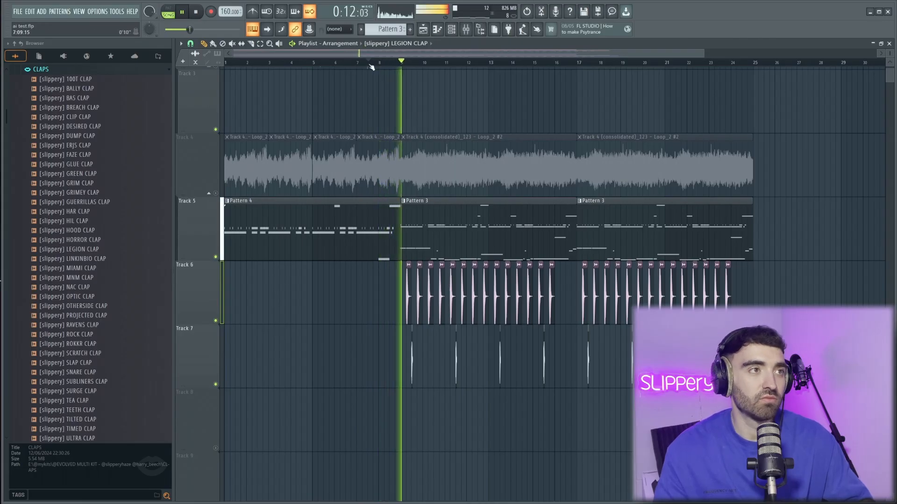
{"action": "scroll", "coordinate": [485, 105], "scroll_direction": "down", "scroll_amount": 1}
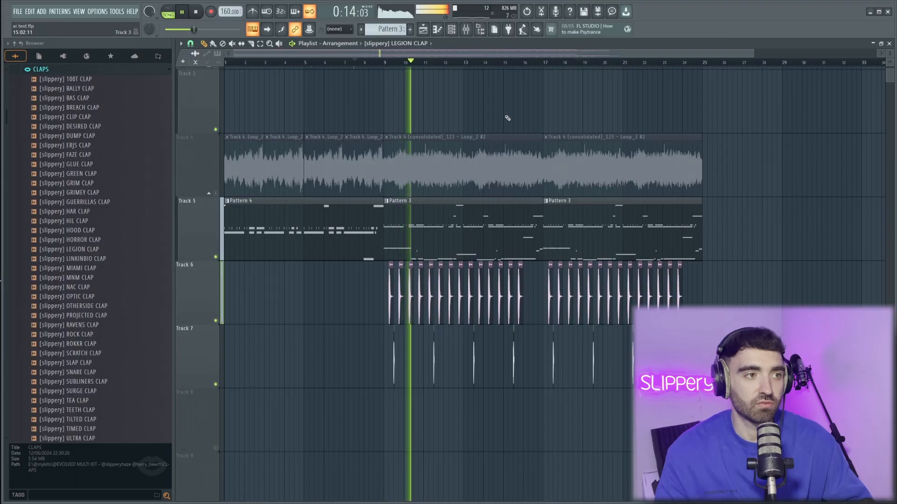
{"action": "scroll", "coordinate": [507, 118], "scroll_direction": "down", "scroll_amount": 1}
{"action": "scroll", "coordinate": [511, 115], "scroll_direction": "up", "scroll_amount": 1}
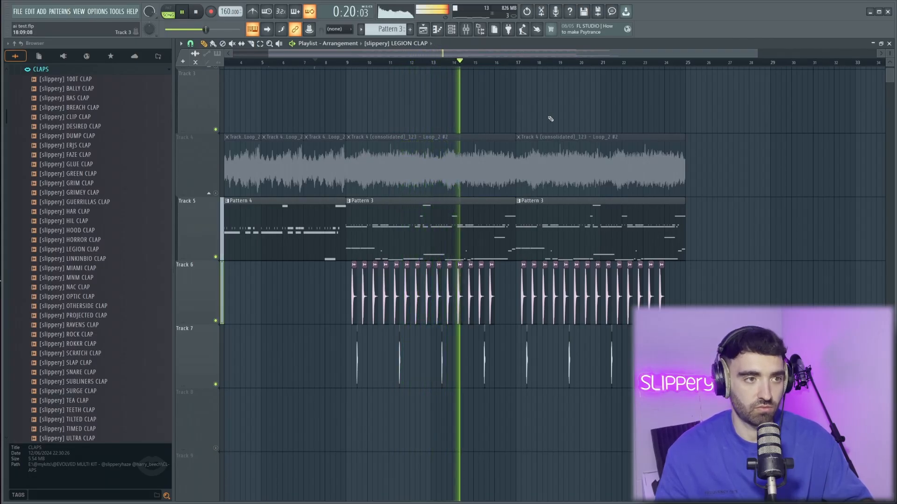
{"action": "scroll", "coordinate": [559, 124], "scroll_direction": "down", "scroll_amount": 1}
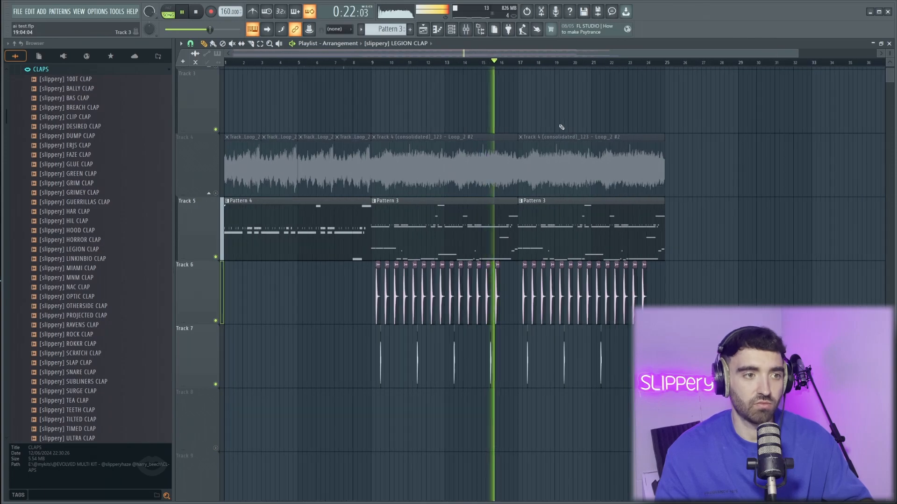